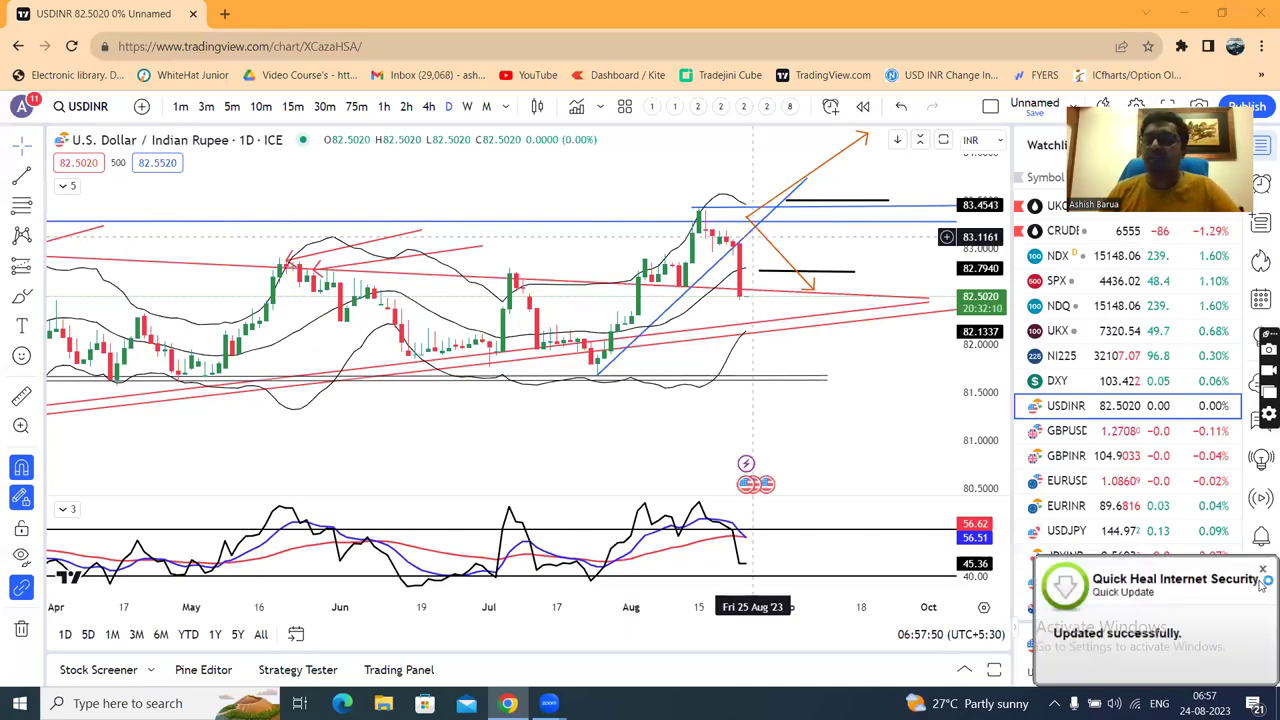
- Dismiss the Quick Heal update notification and load the DXY daily chart from the watchlist
left_click(1262, 569)
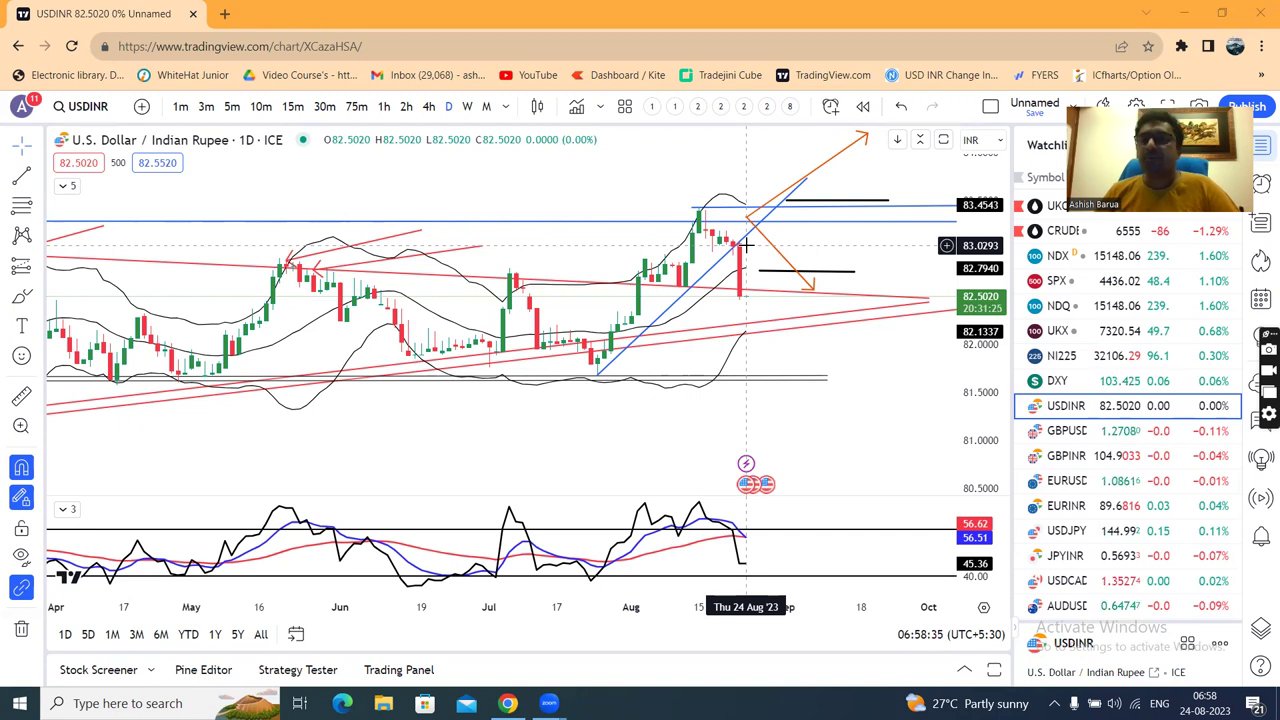
left_click(1077, 381)
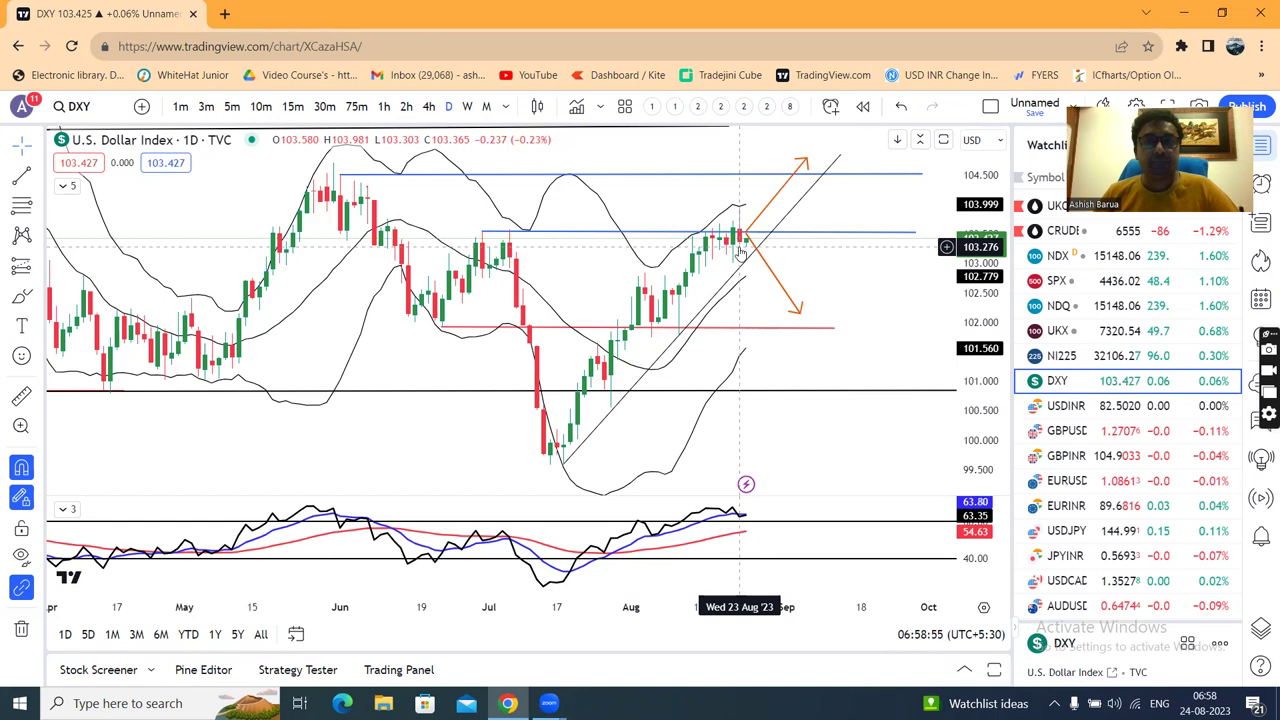
left_click(1068, 481)
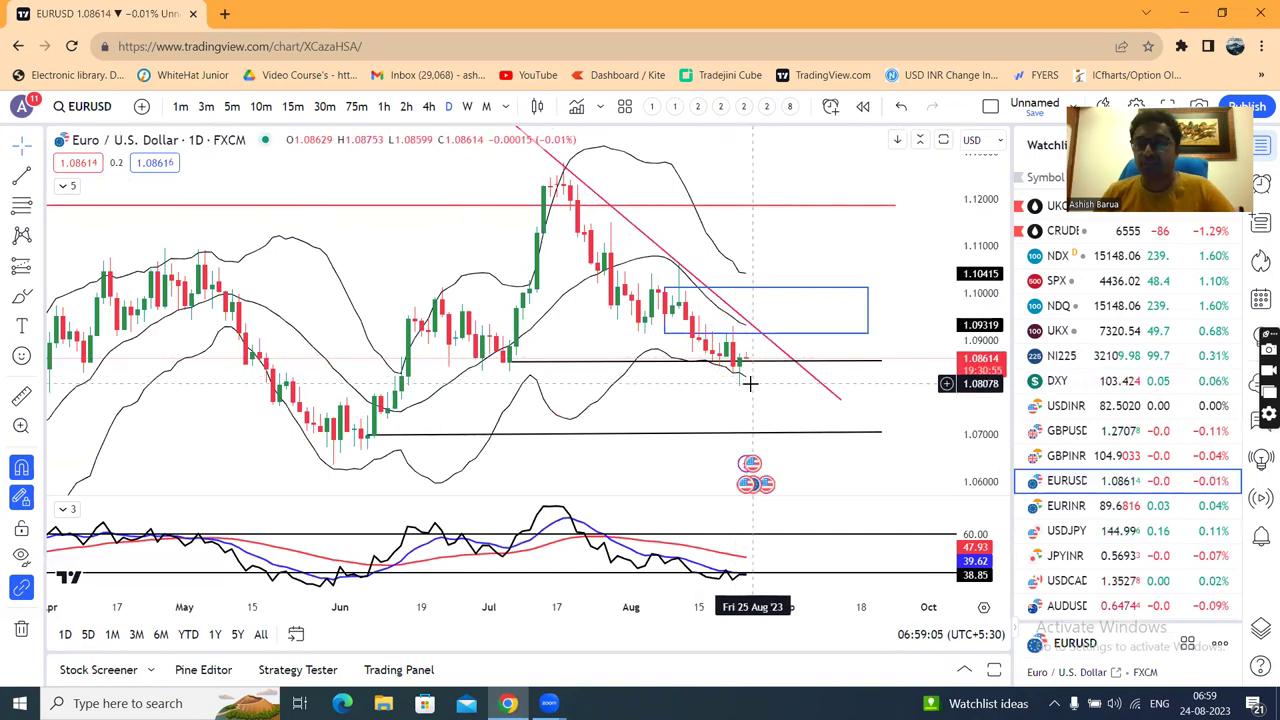
left_click(1066, 432)
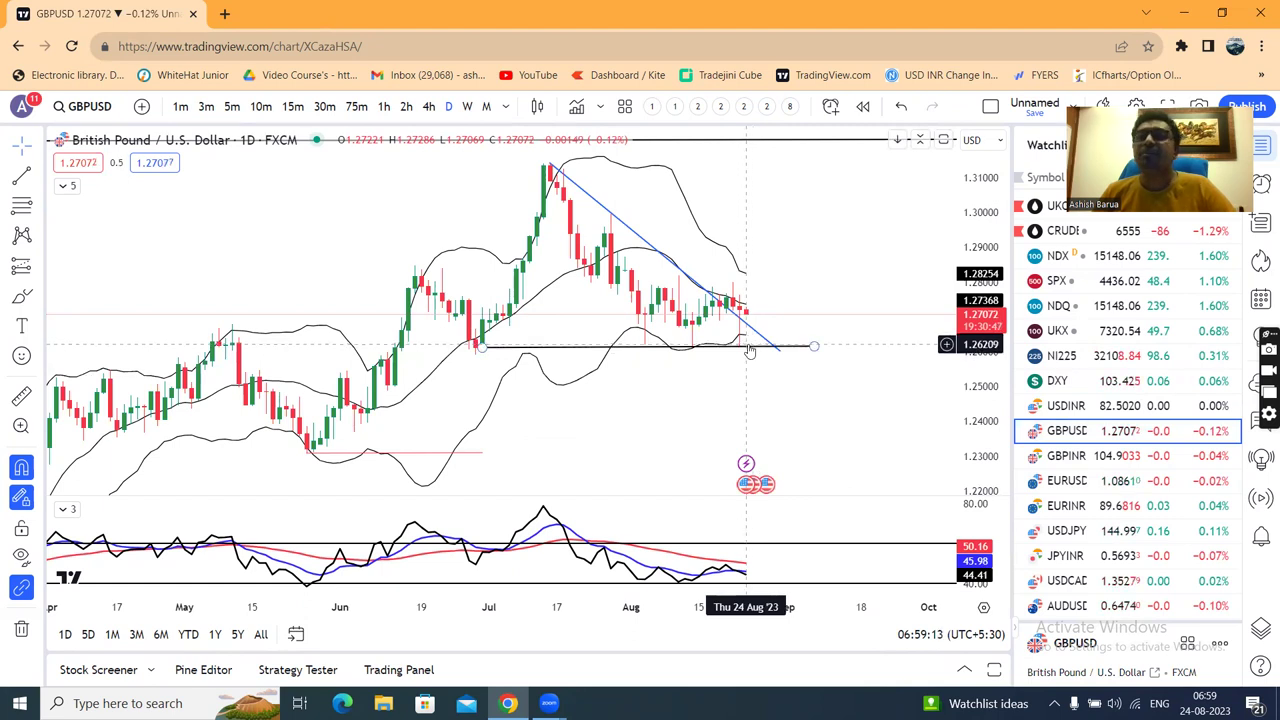
left_click(1057, 386)
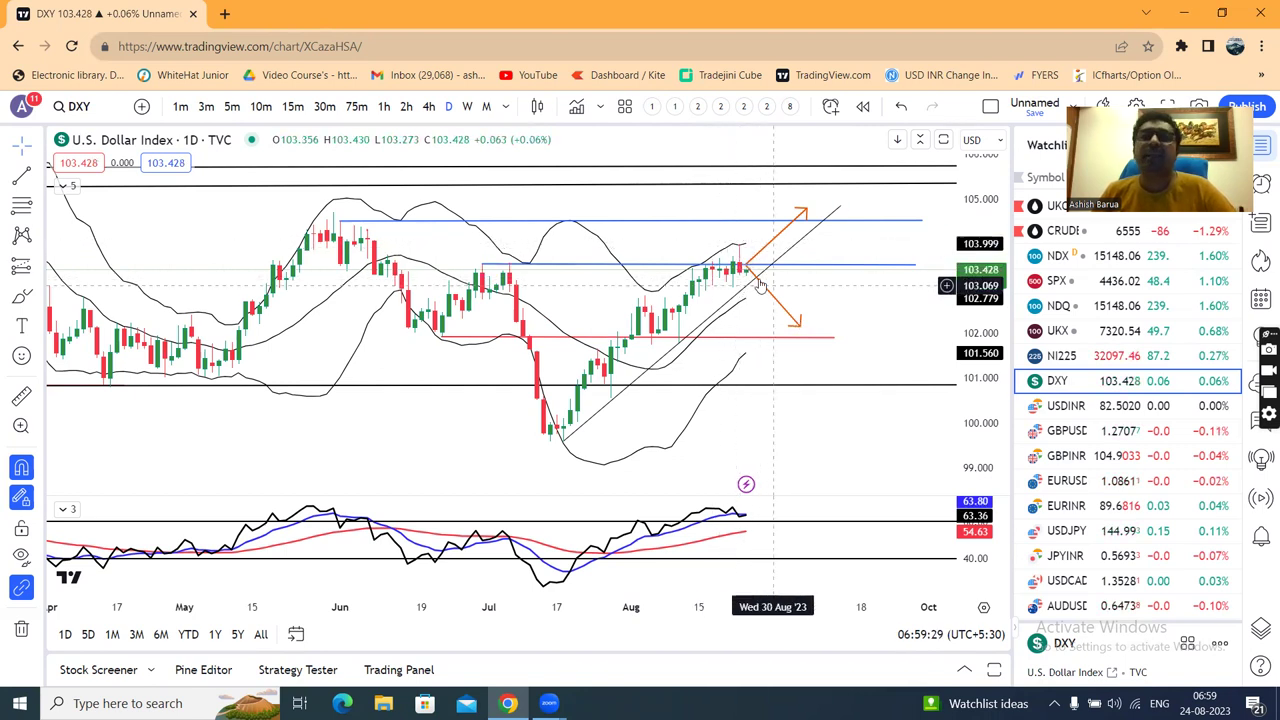
left_click(752, 258)
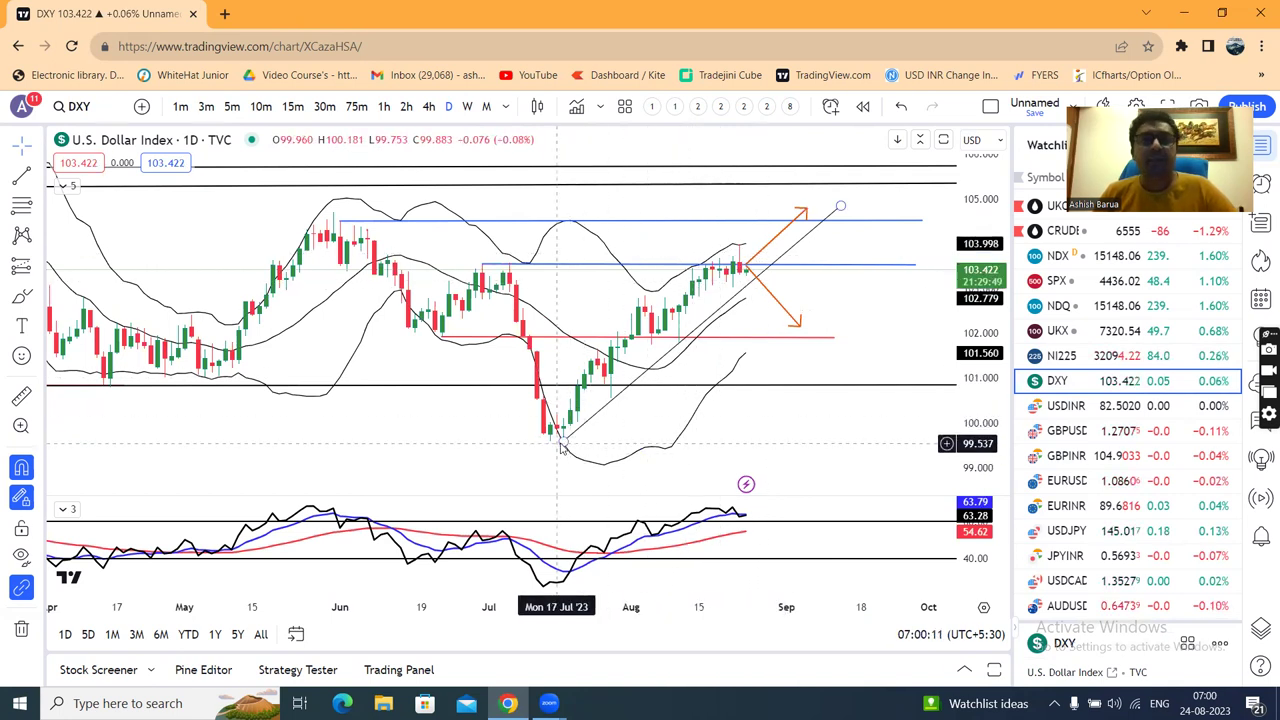
- Set the rising trend line under DXY's July–August rally to 2px, then load GBPUSD
left_click(810, 233)
left_click(760, 150)
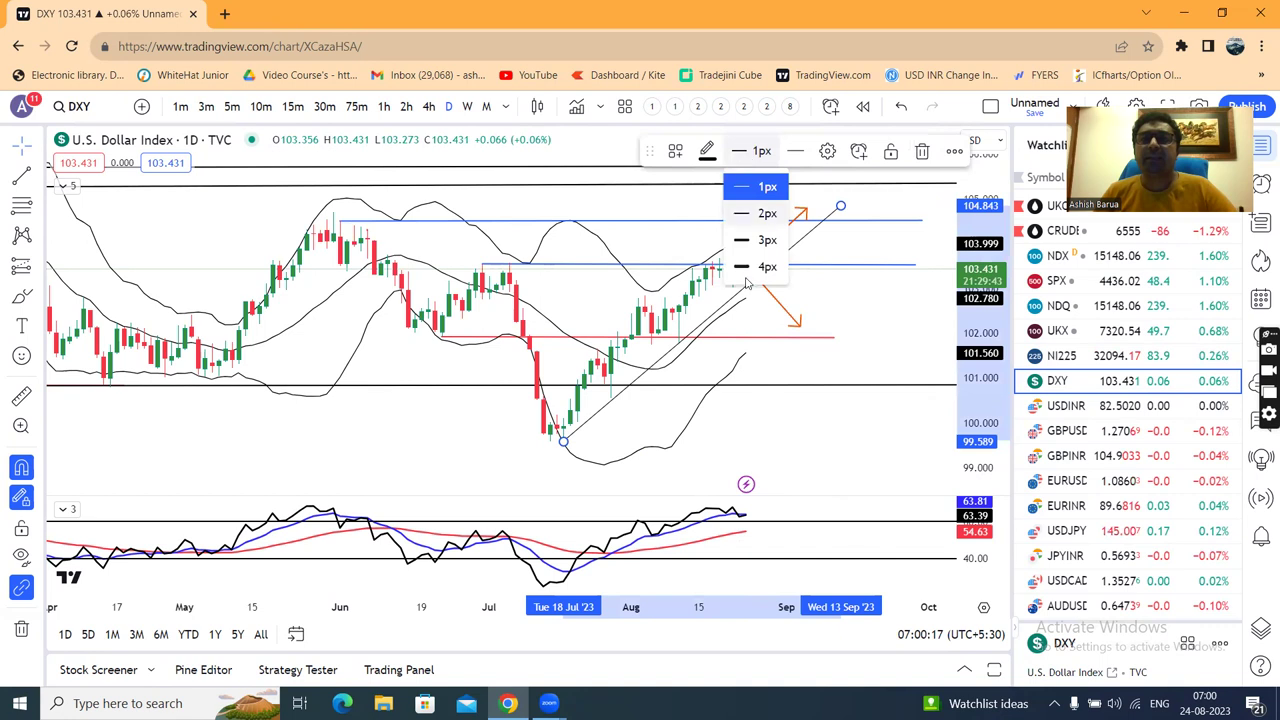
left_click(760, 214)
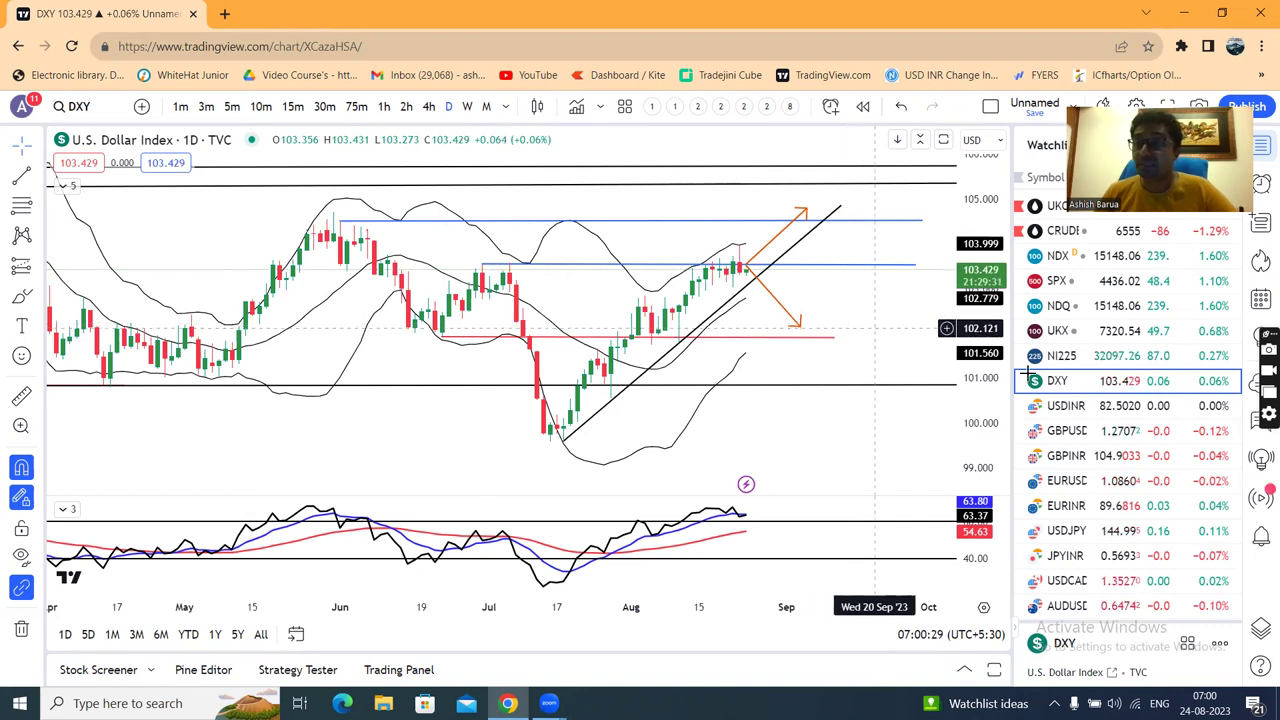
left_click(1068, 430)
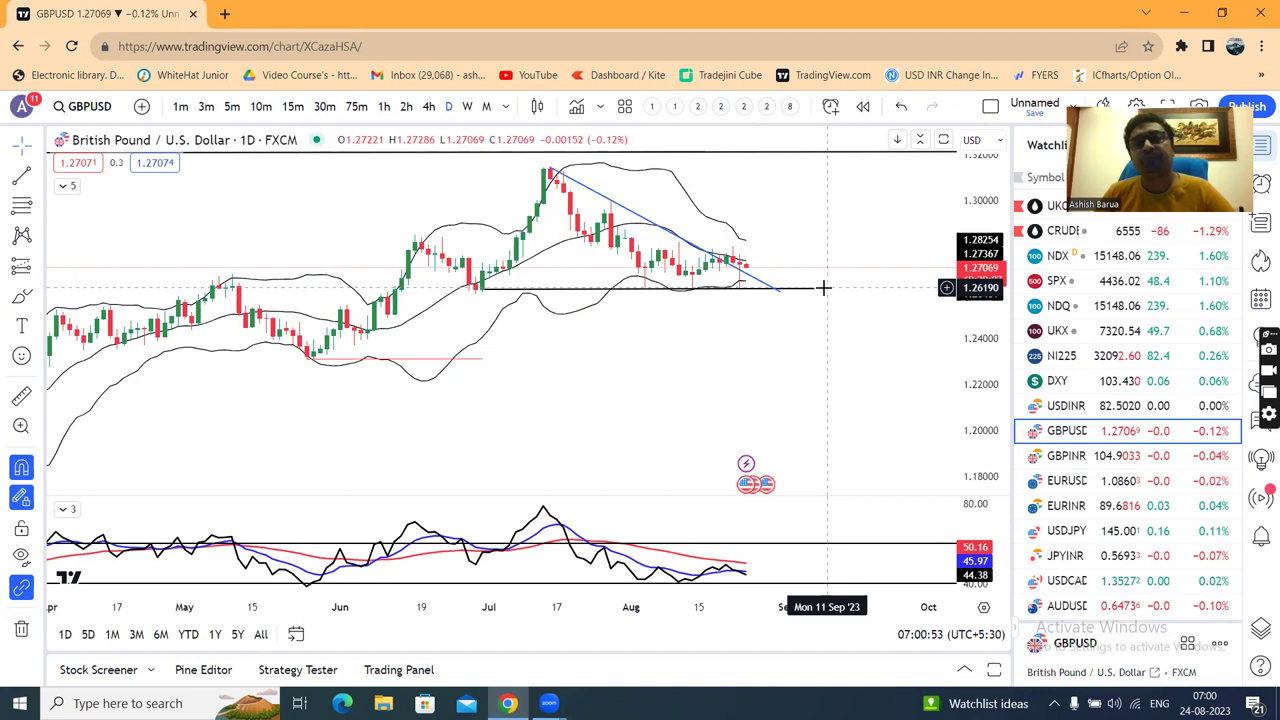
- Draw a small red rectangle under GBPUSD's support line, reaching about 1.2507 near 4 Sep
left_click(655, 289)
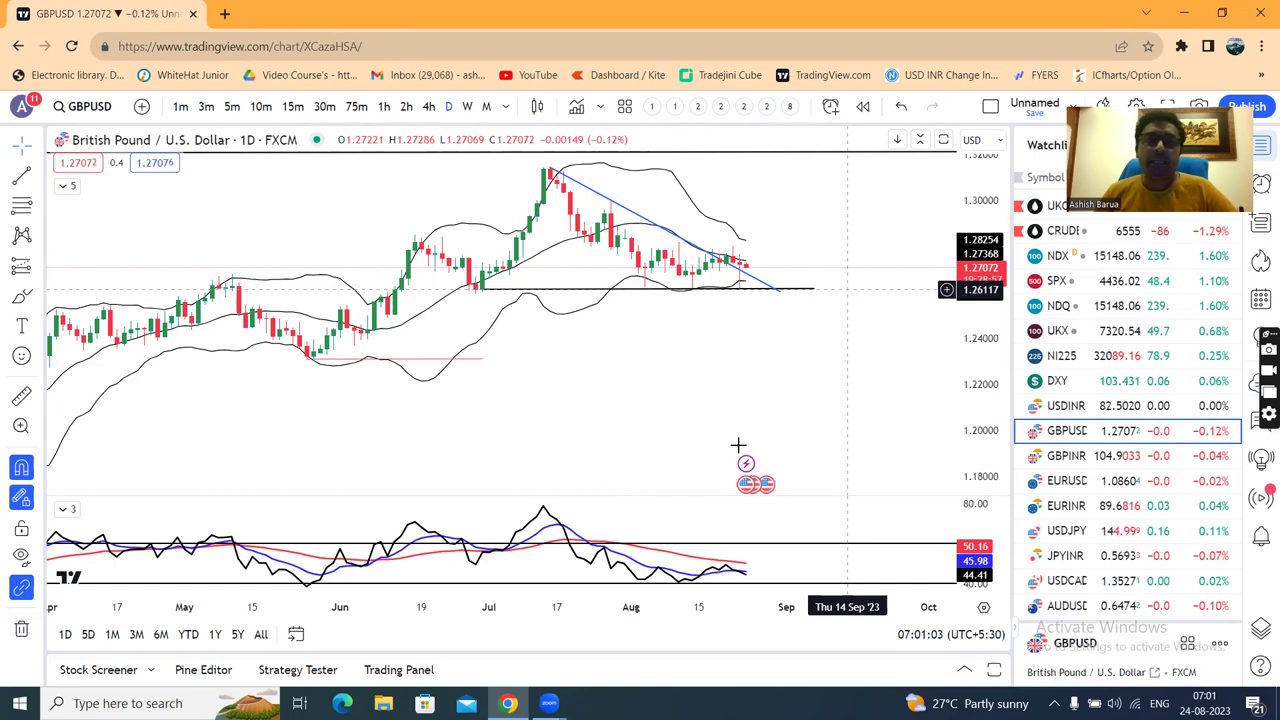
left_click(37, 300)
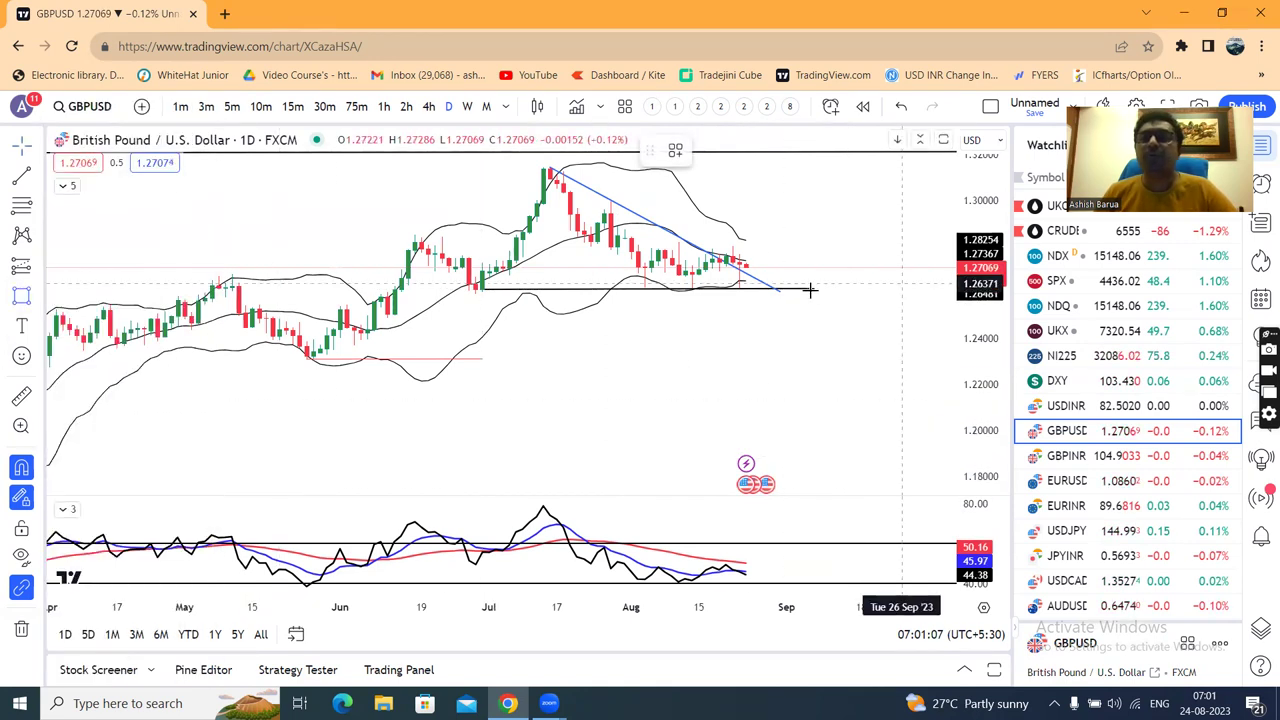
left_click(780, 280)
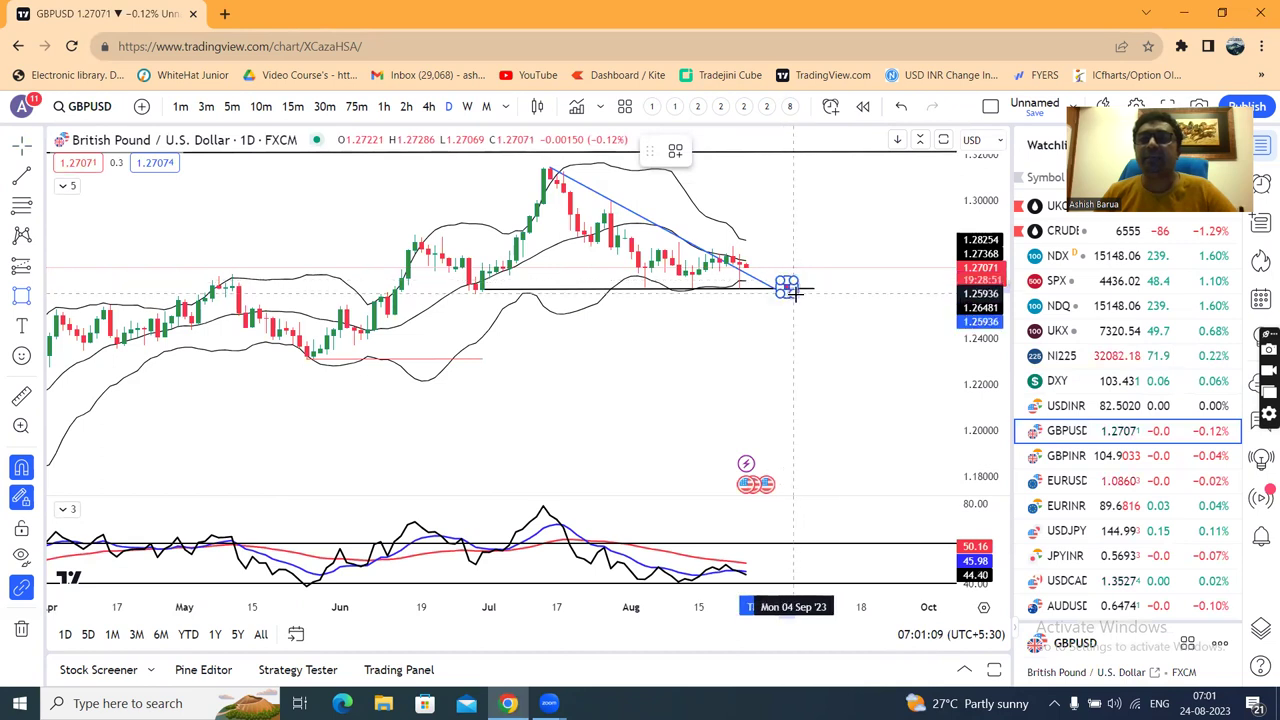
left_click_drag(789, 298, 790, 312)
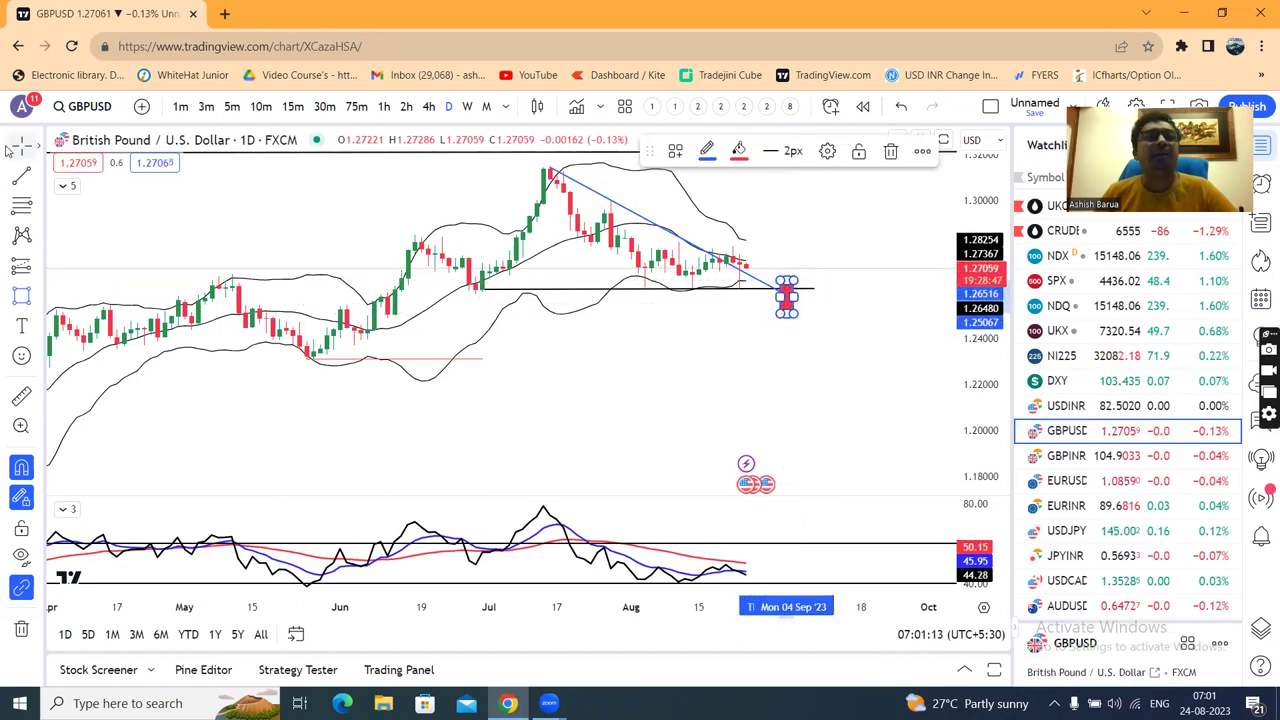
left_click(818, 238)
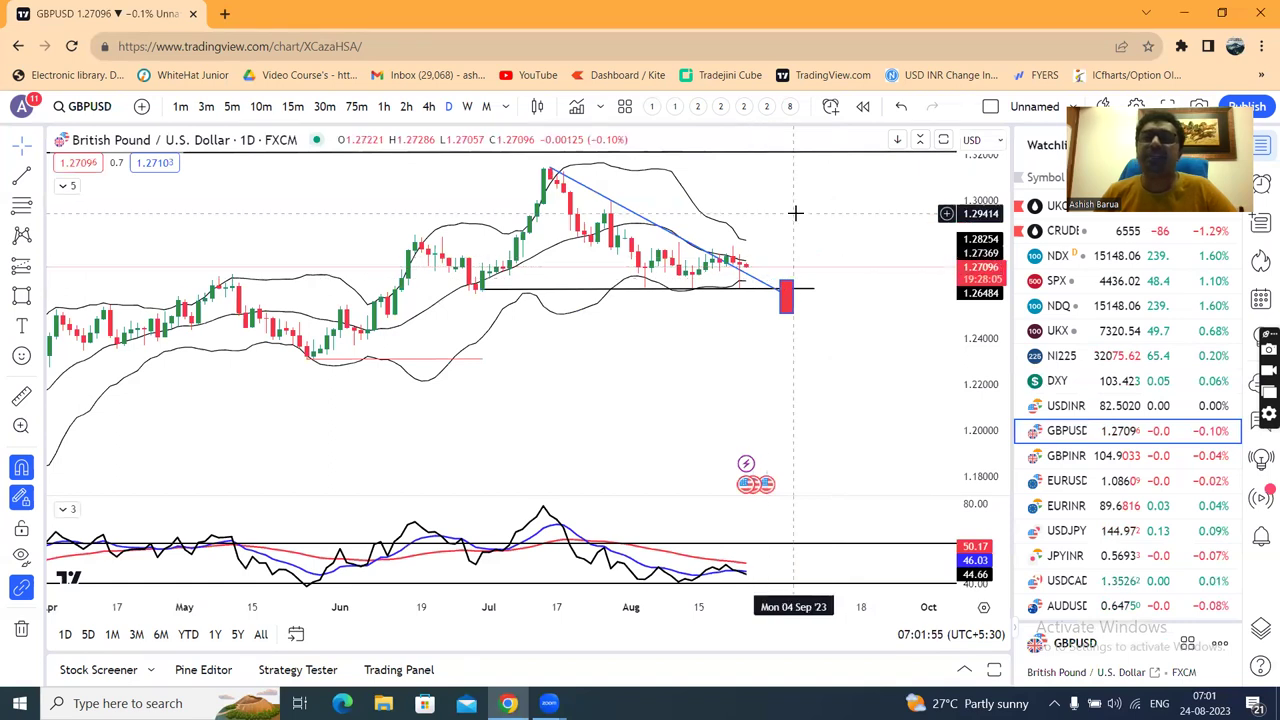
- On GBPINR, stretch the green support line to about 6 Sep, then load EURUSD
left_click(1066, 456)
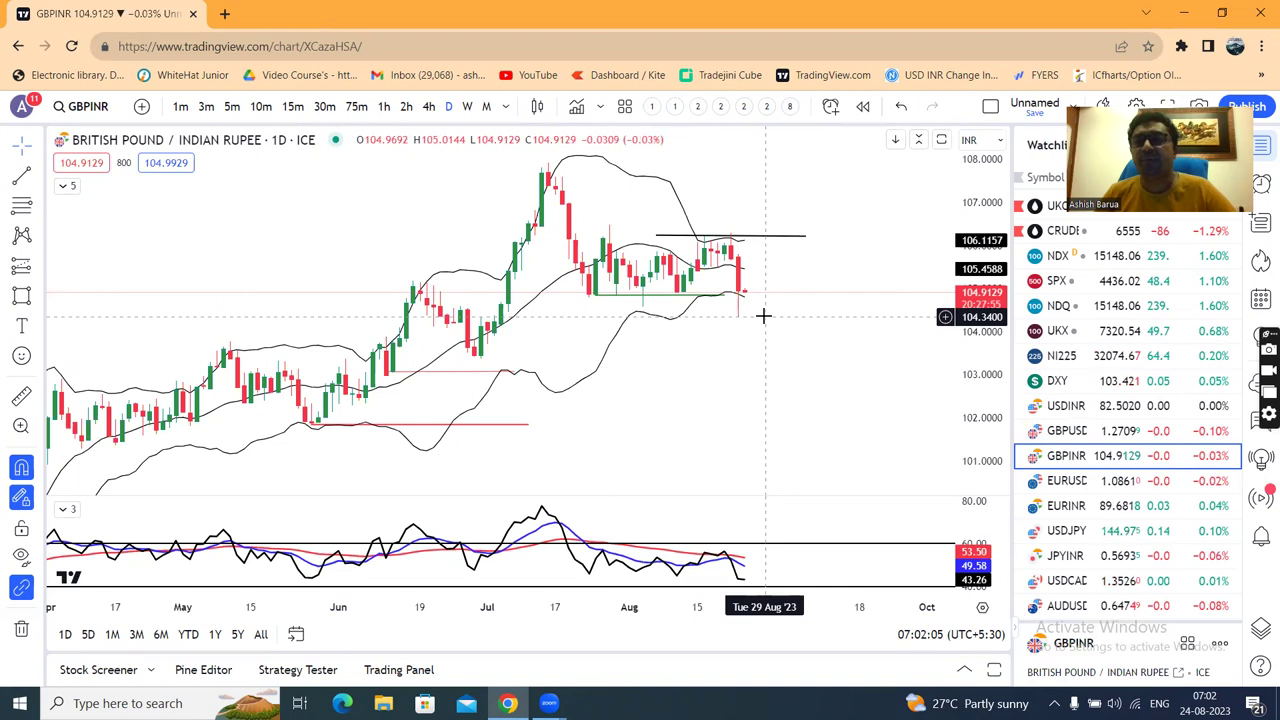
left_click_drag(724, 300, 805, 298)
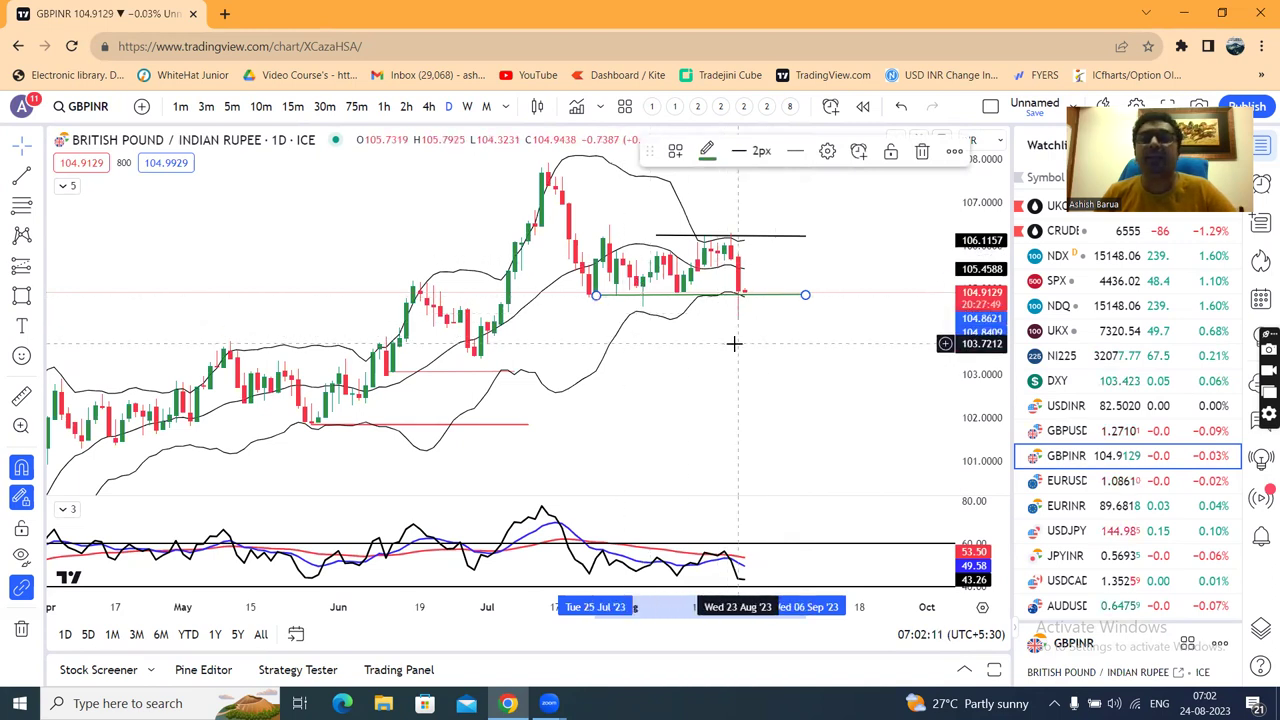
left_click(816, 285)
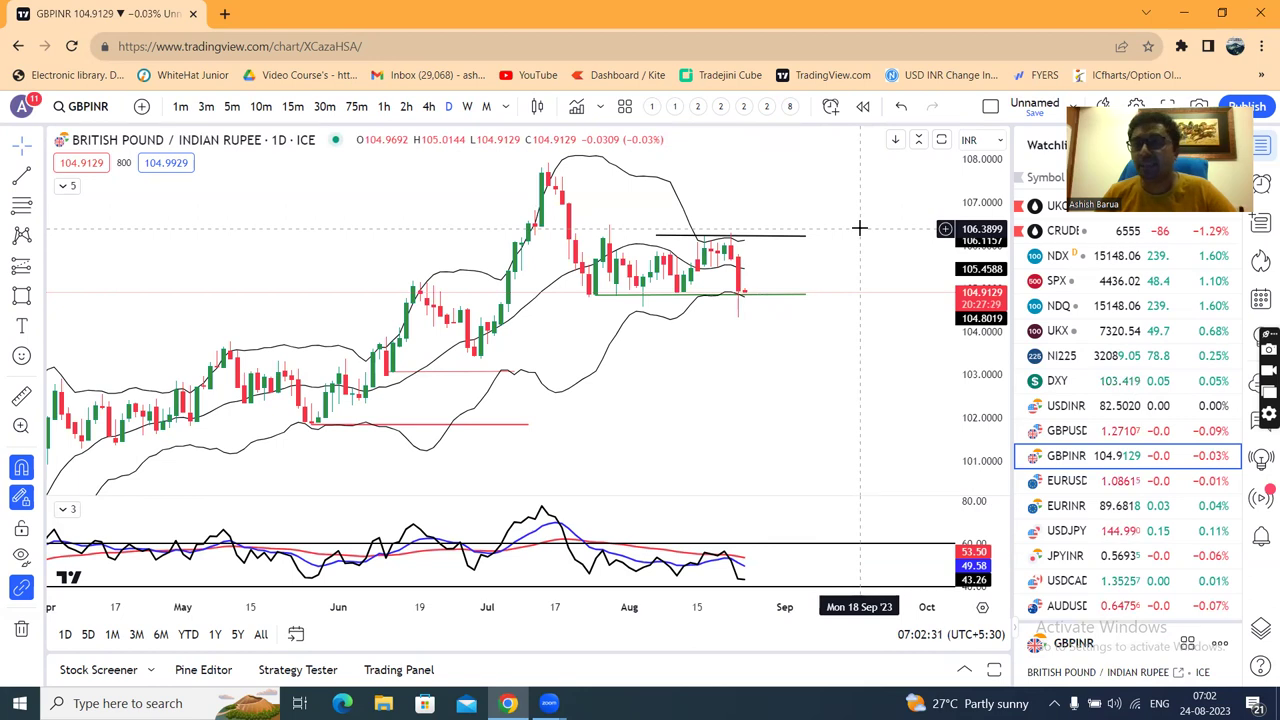
left_click(1080, 483)
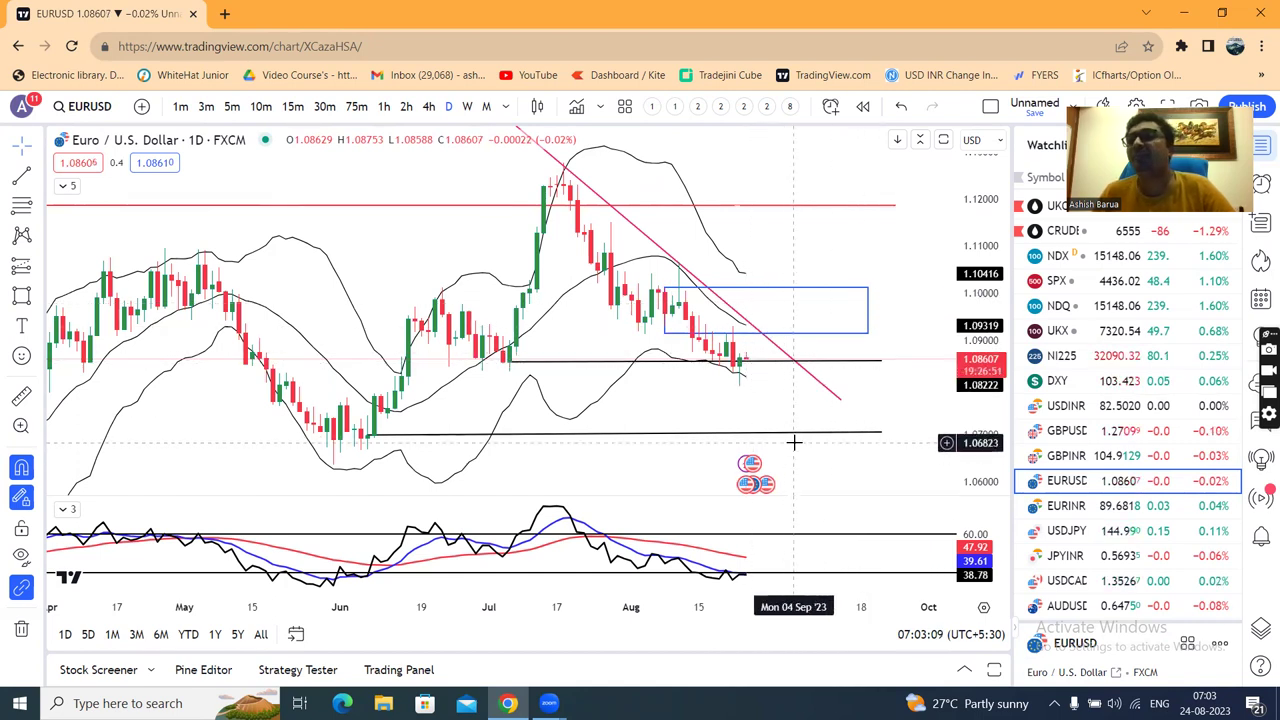
- Load the EURINR daily chart from the watchlist
left_click(1075, 507)
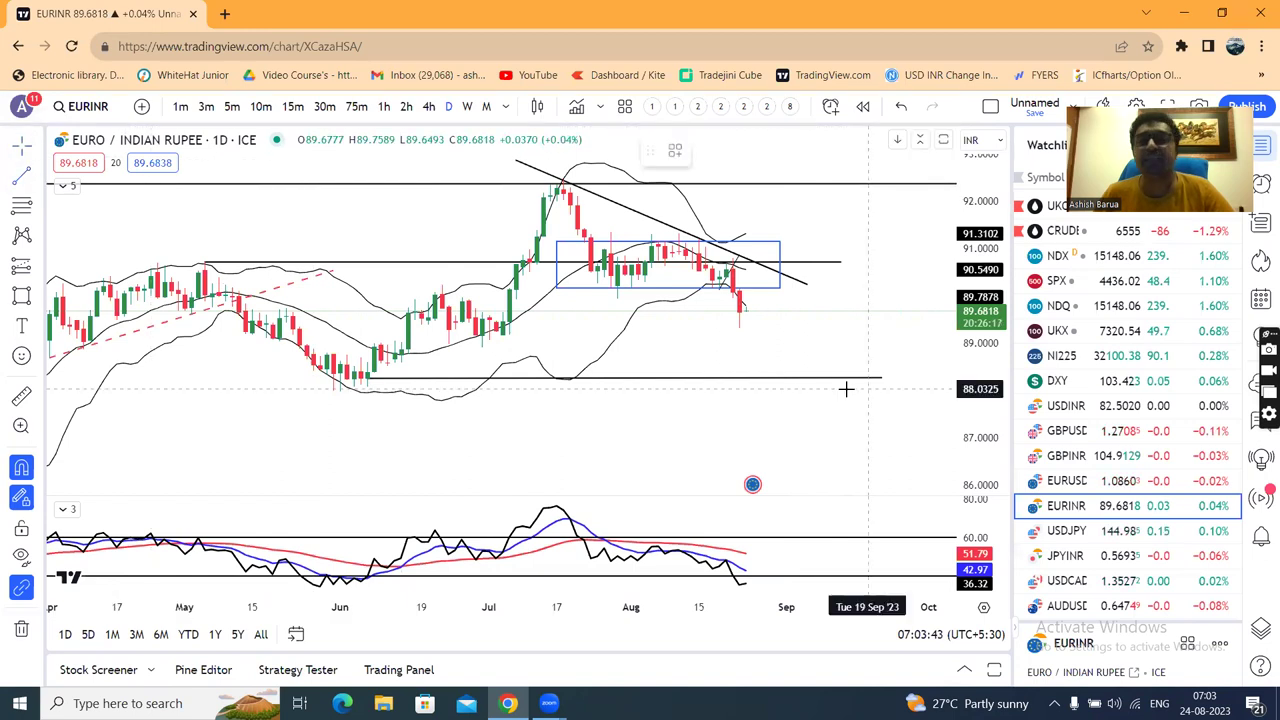
- Place a horizontal support line at 89.1778 on EURINR, extend it left, then load USDJPY
left_click(678, 333)
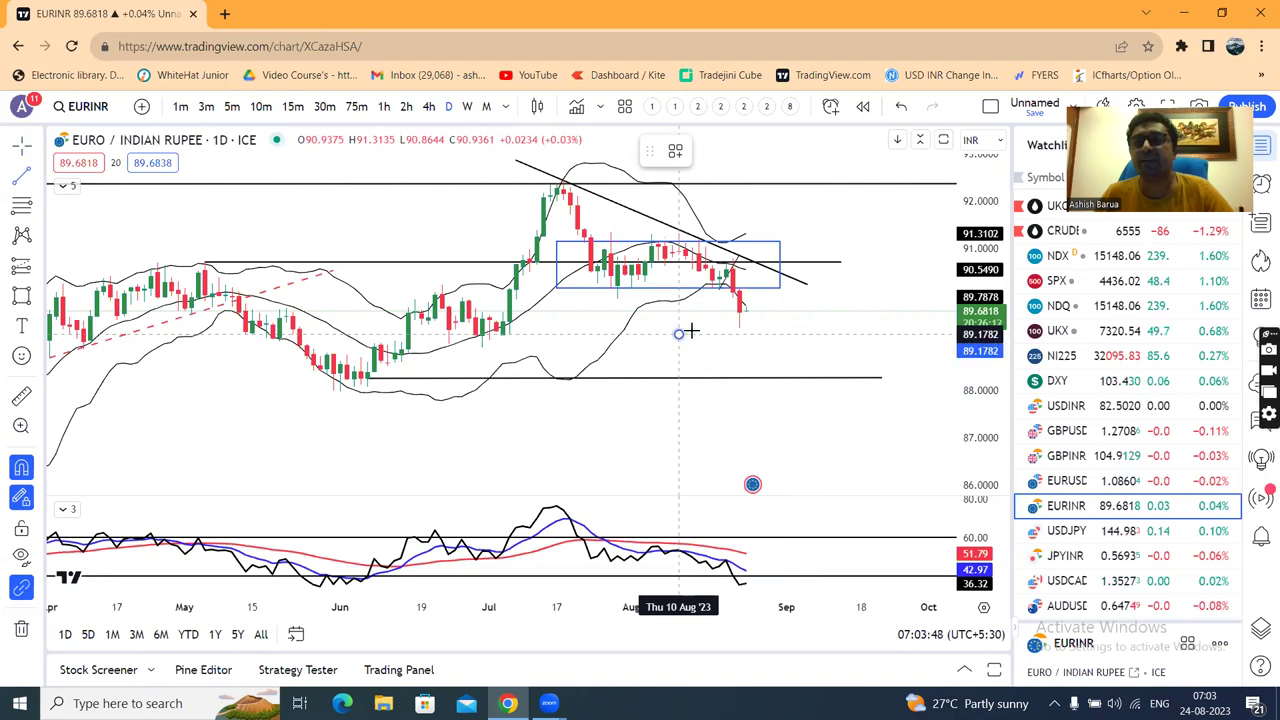
left_click(816, 333)
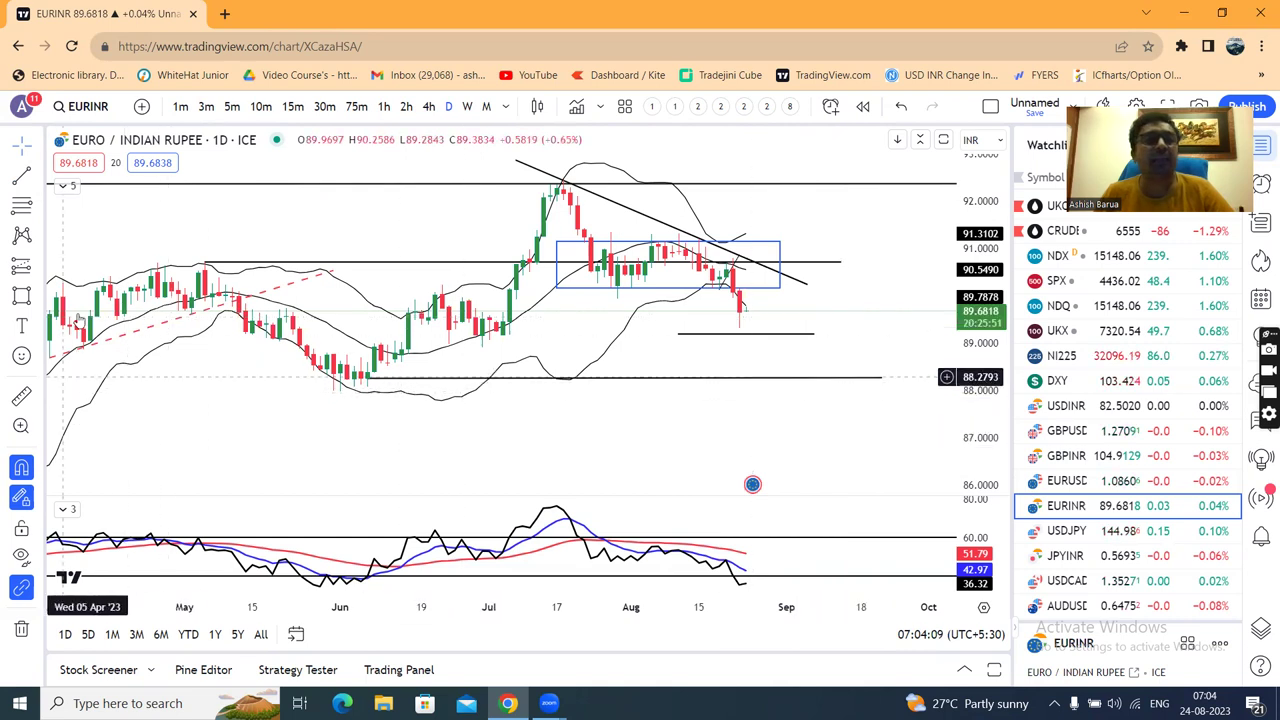
left_click_drag(678, 333, 502, 340)
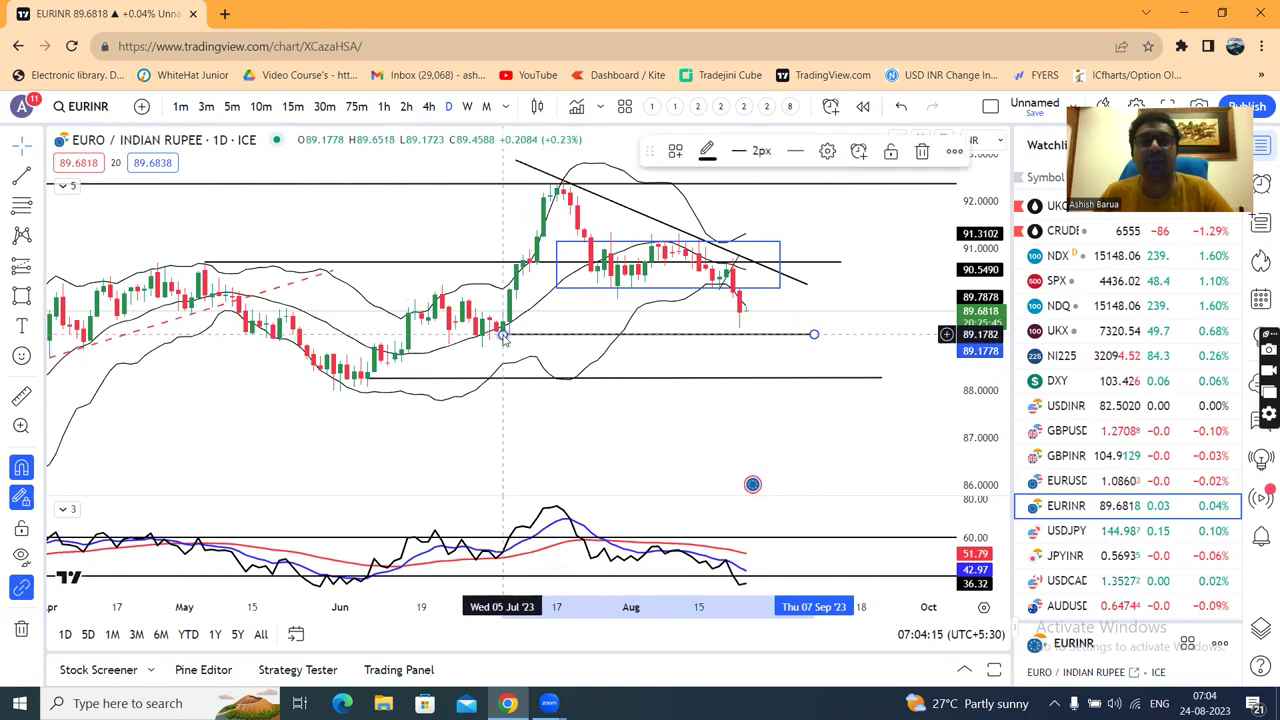
left_click(462, 255)
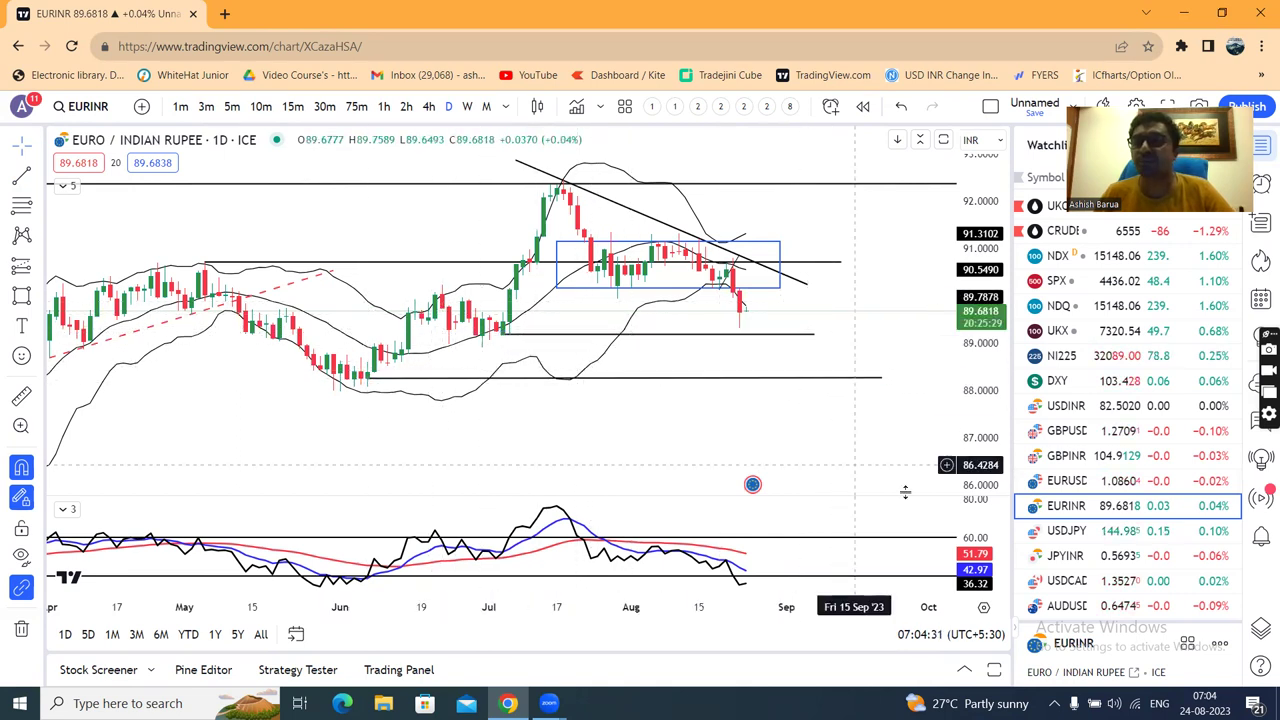
left_click(1066, 534)
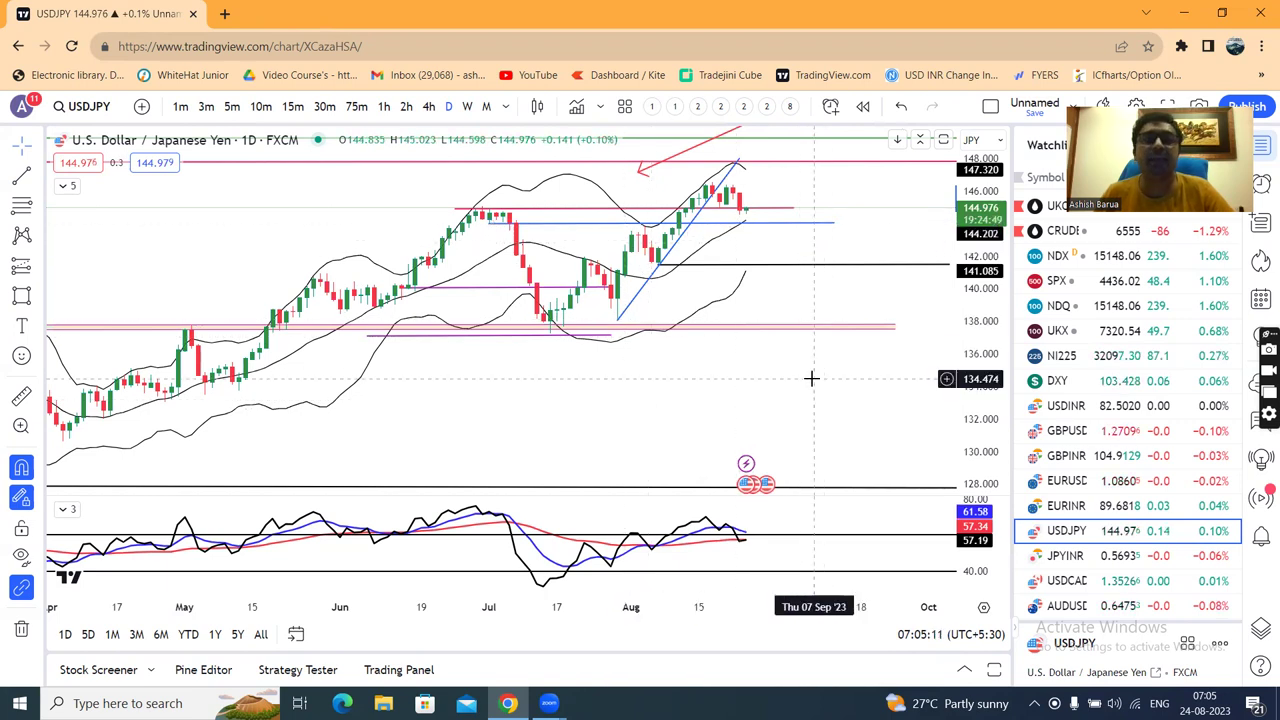
- Load the JPYINR daily chart with its falling trendline and 0.5742 resistance zone
left_click(1078, 556)
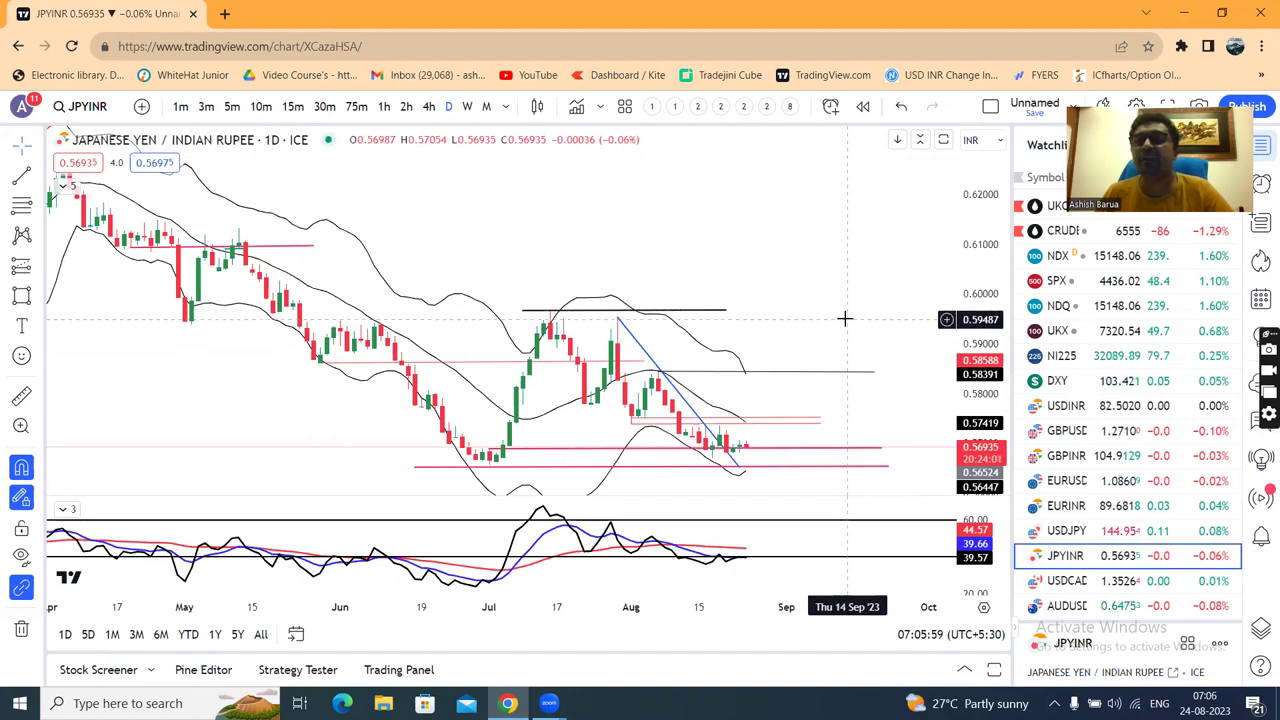
- Load the USDCAD daily chart, trading near 1.3525 below 1.3641 resistance
left_click(1075, 583)
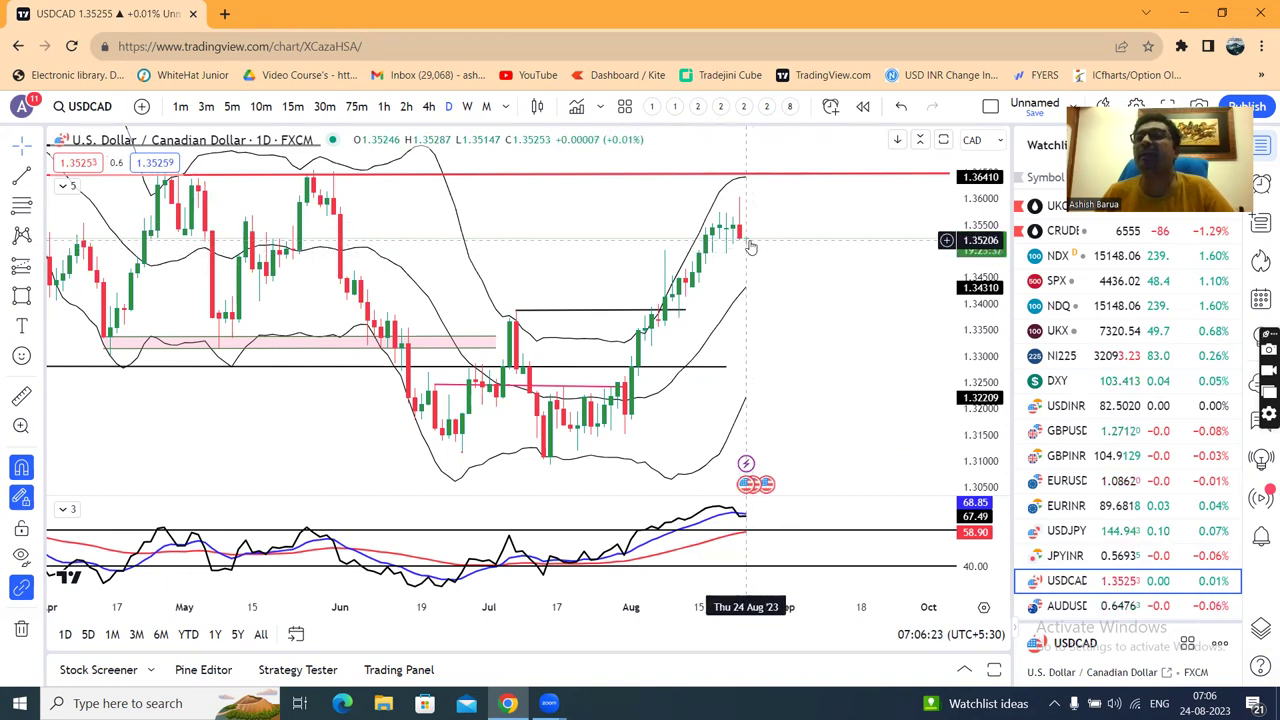
- Draw a small green-filled rectangle beside the latest USDCAD candle
left_click(21, 296)
left_click(746, 230)
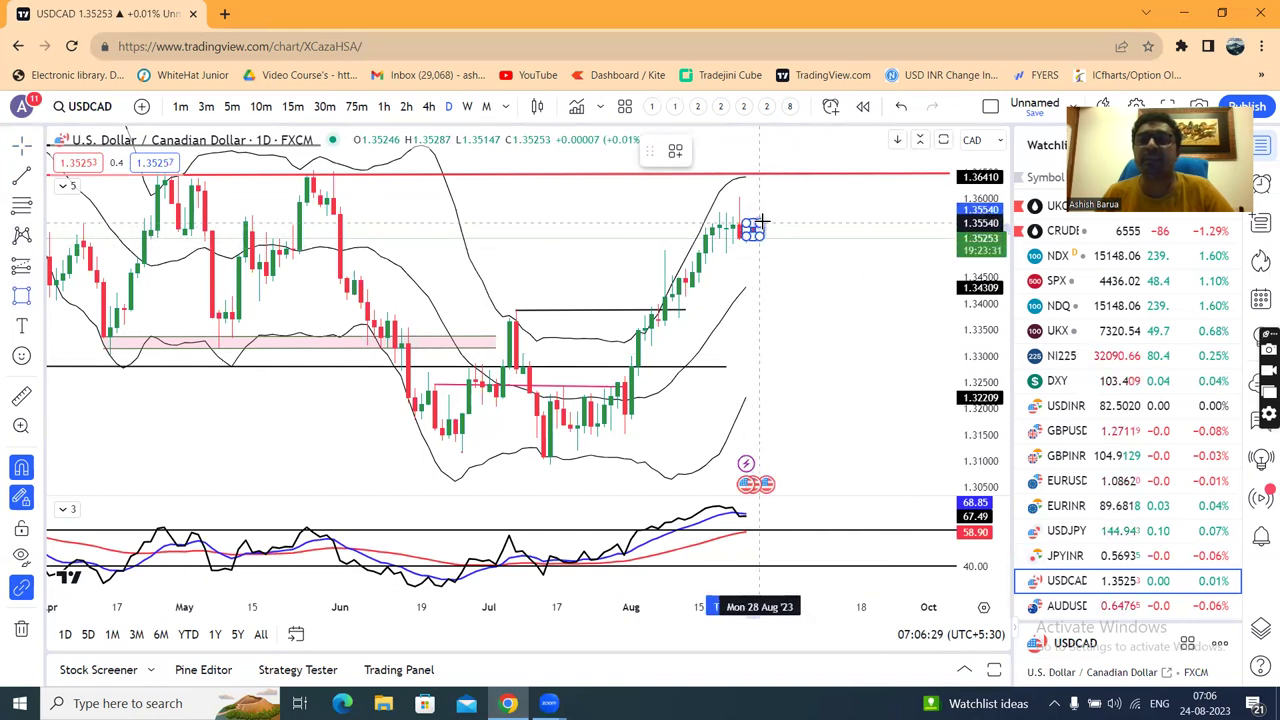
left_click(749, 220)
left_click(740, 152)
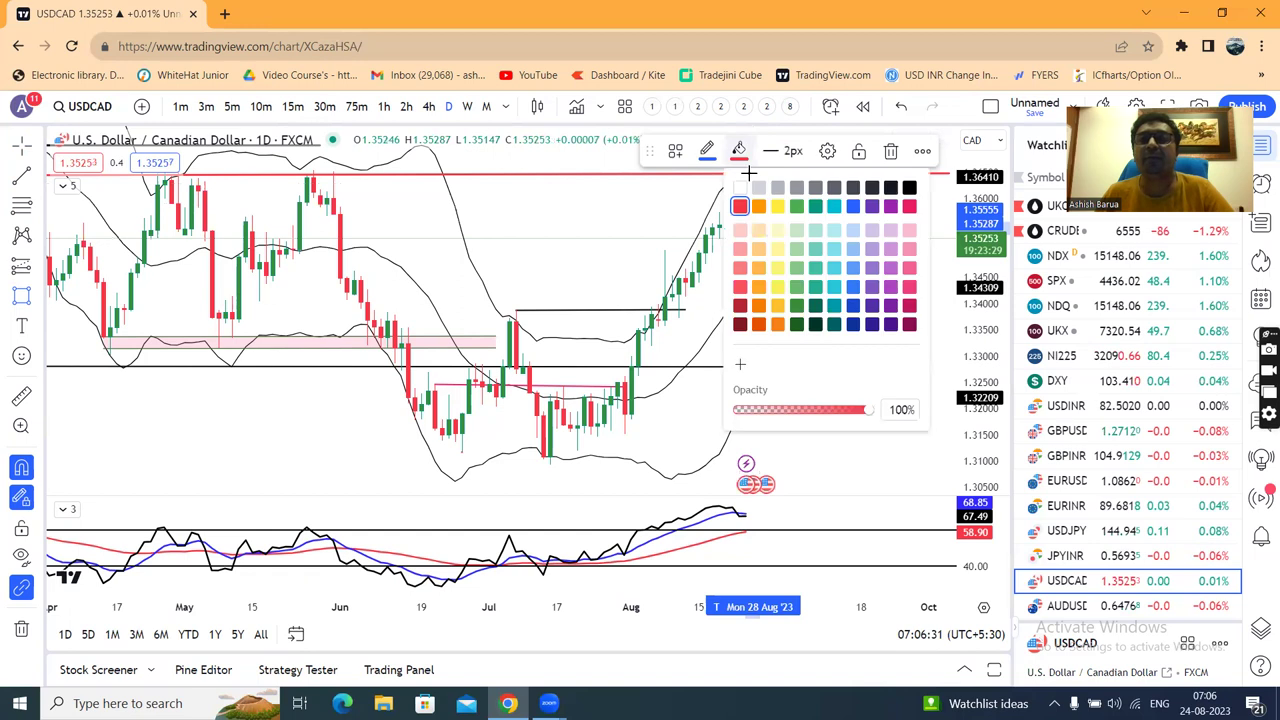
left_click(796, 205)
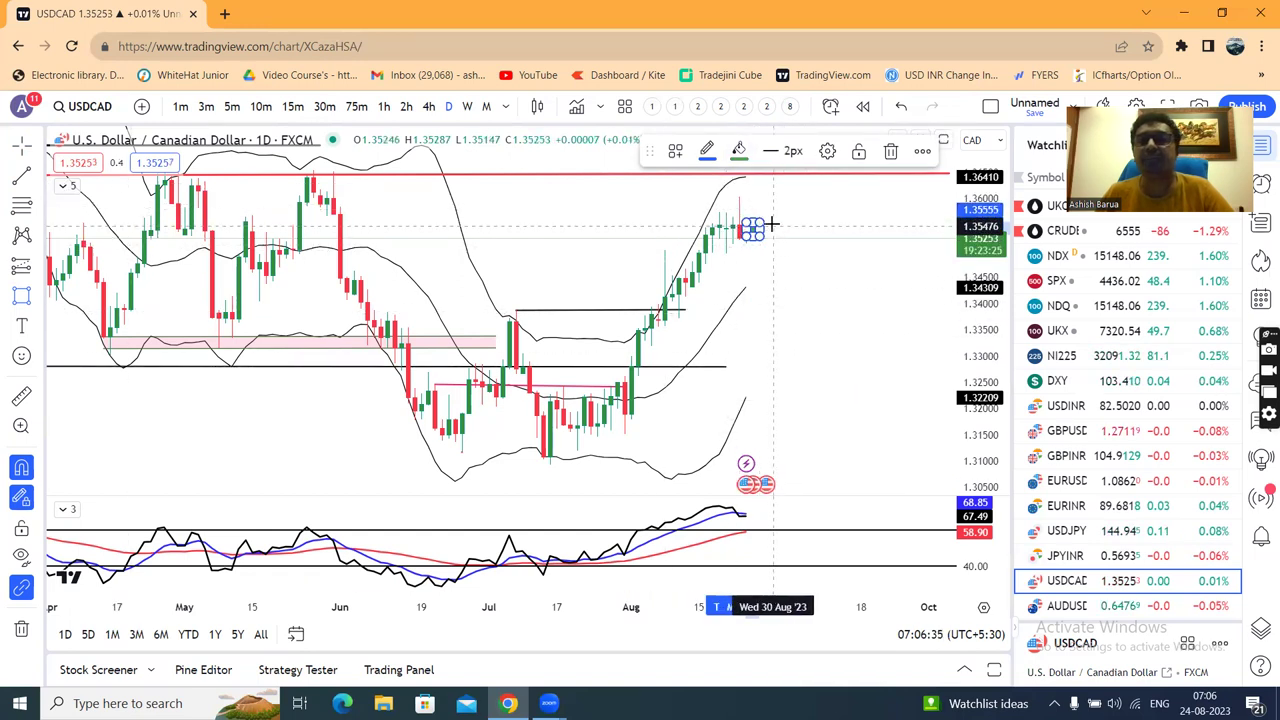
- Add a taller red box right of the green one ending at 31 Aug, then load AUDUSD
left_click_drag(778, 232, 784, 250)
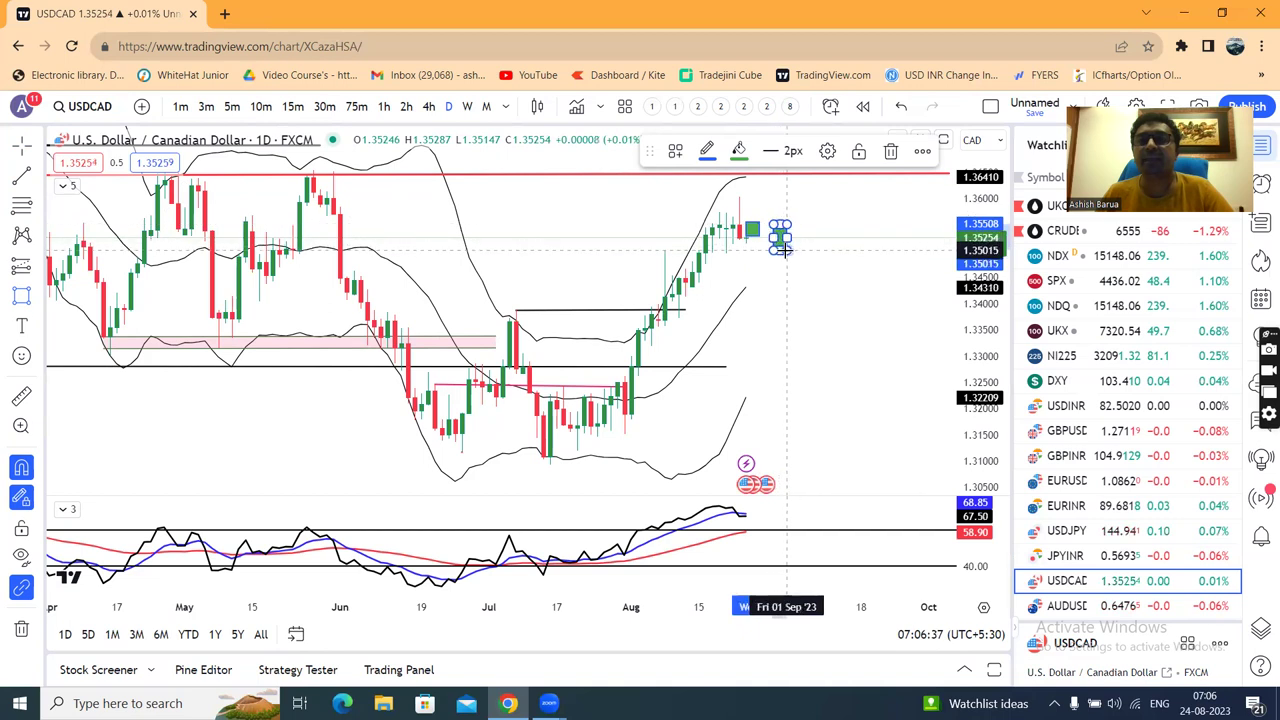
left_click(738, 150)
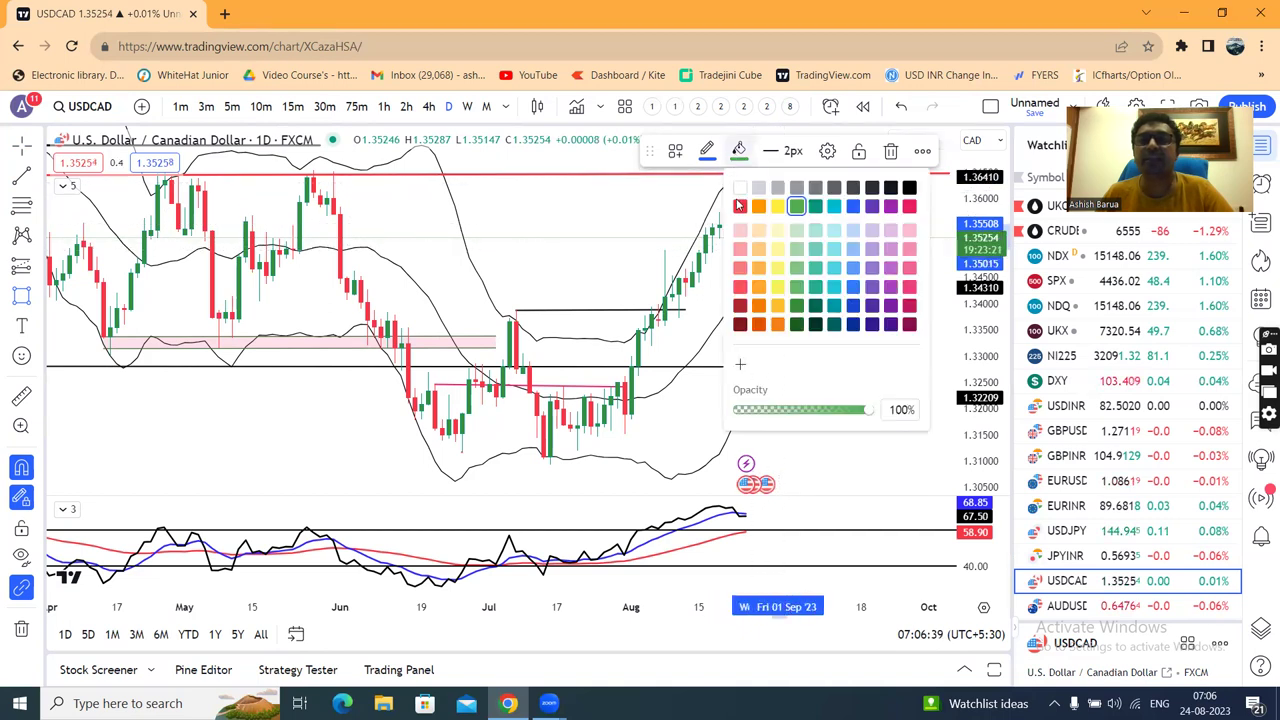
left_click(738, 205)
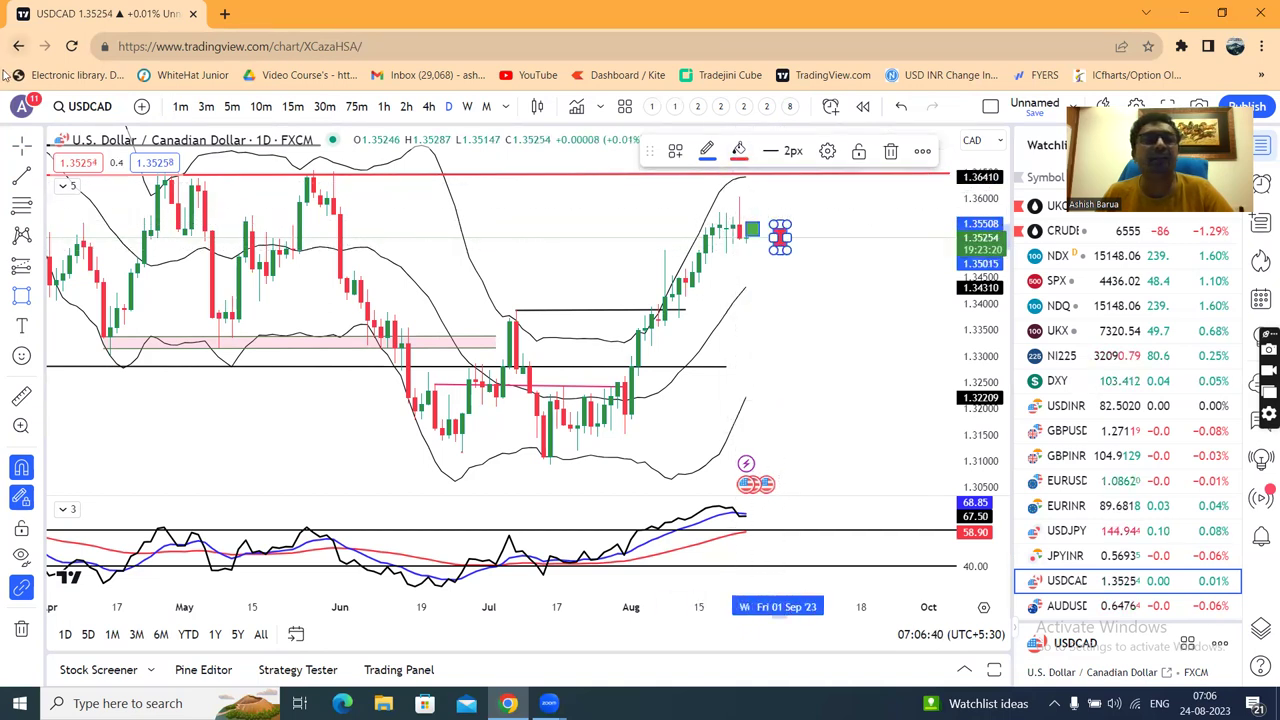
left_click(836, 322)
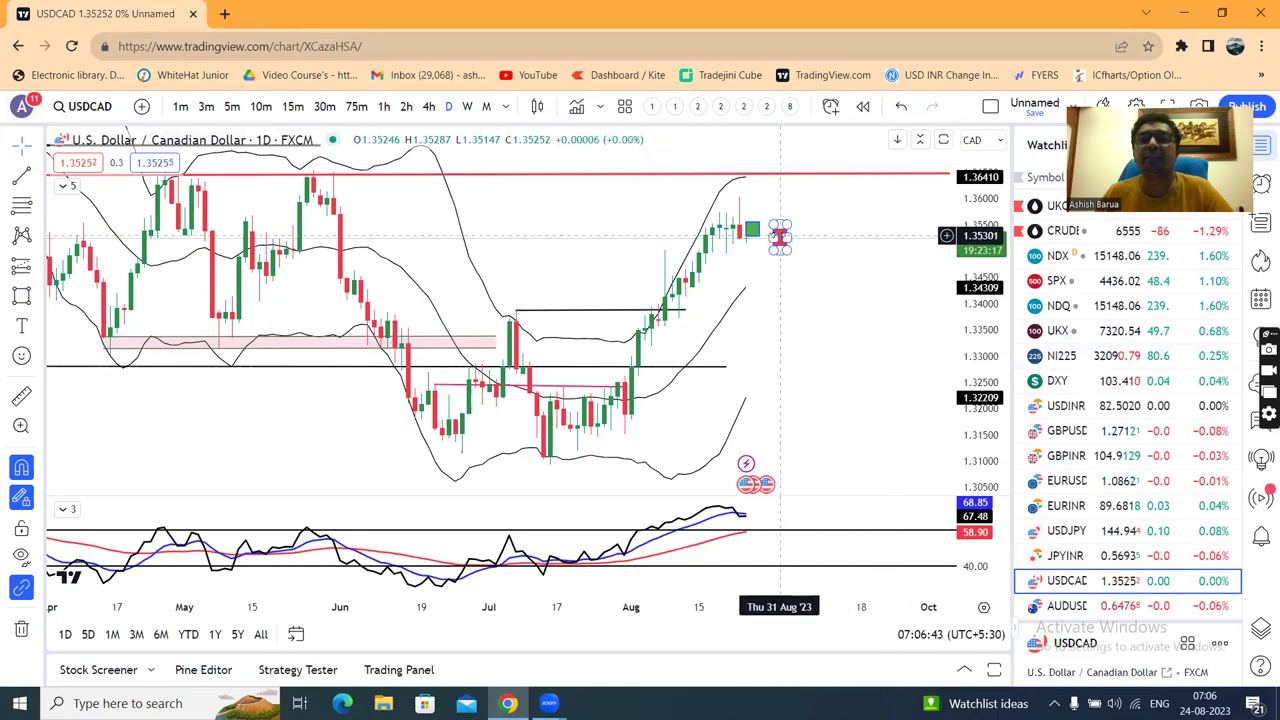
left_click(782, 237)
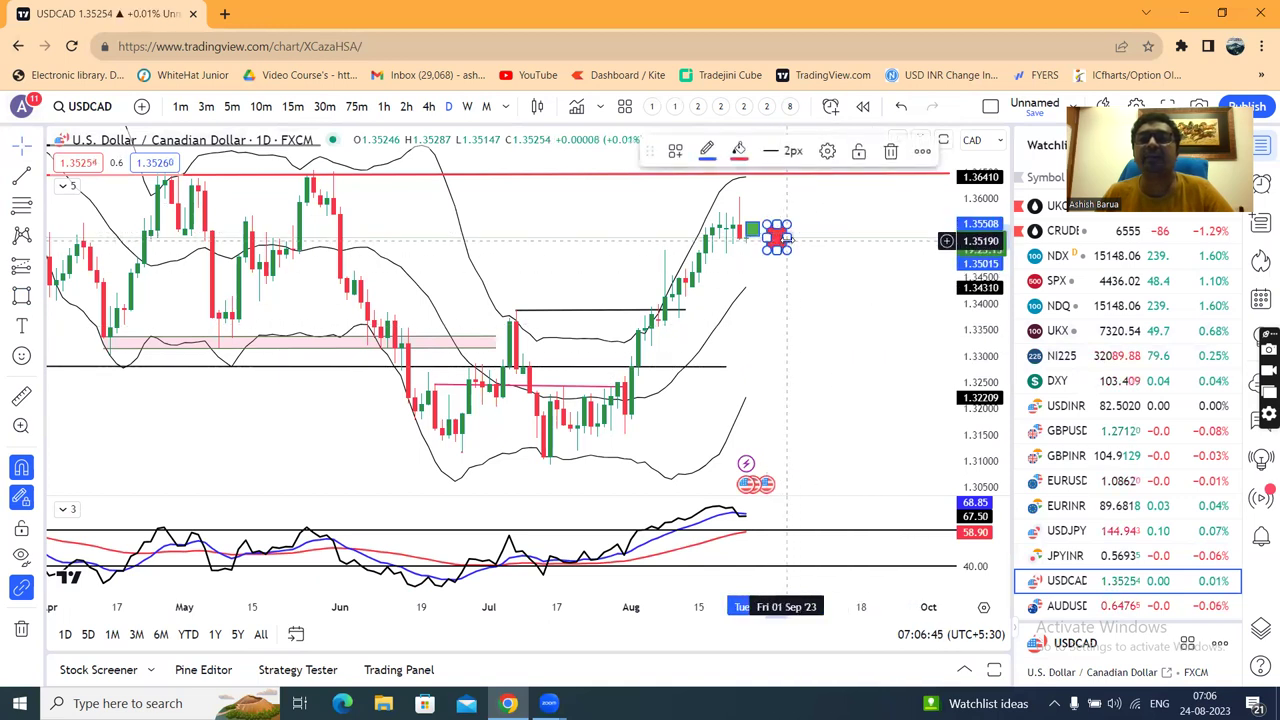
left_click_drag(786, 237, 783, 238)
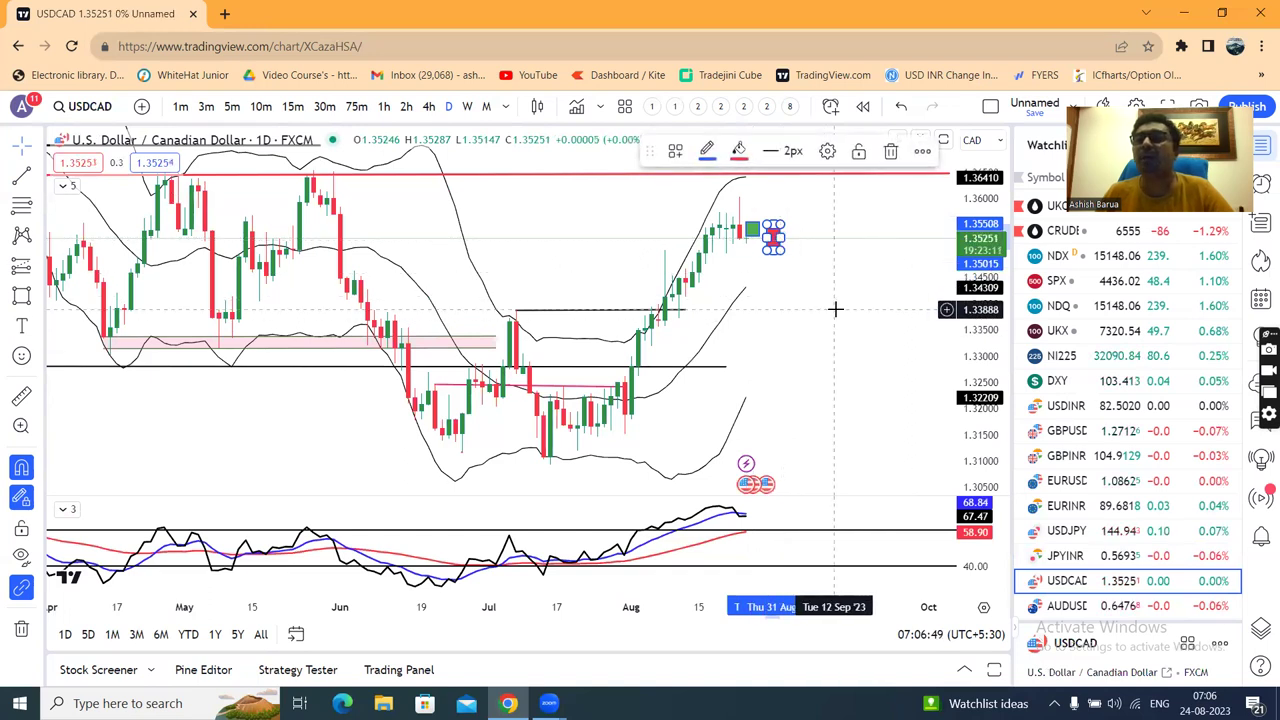
left_click(828, 307)
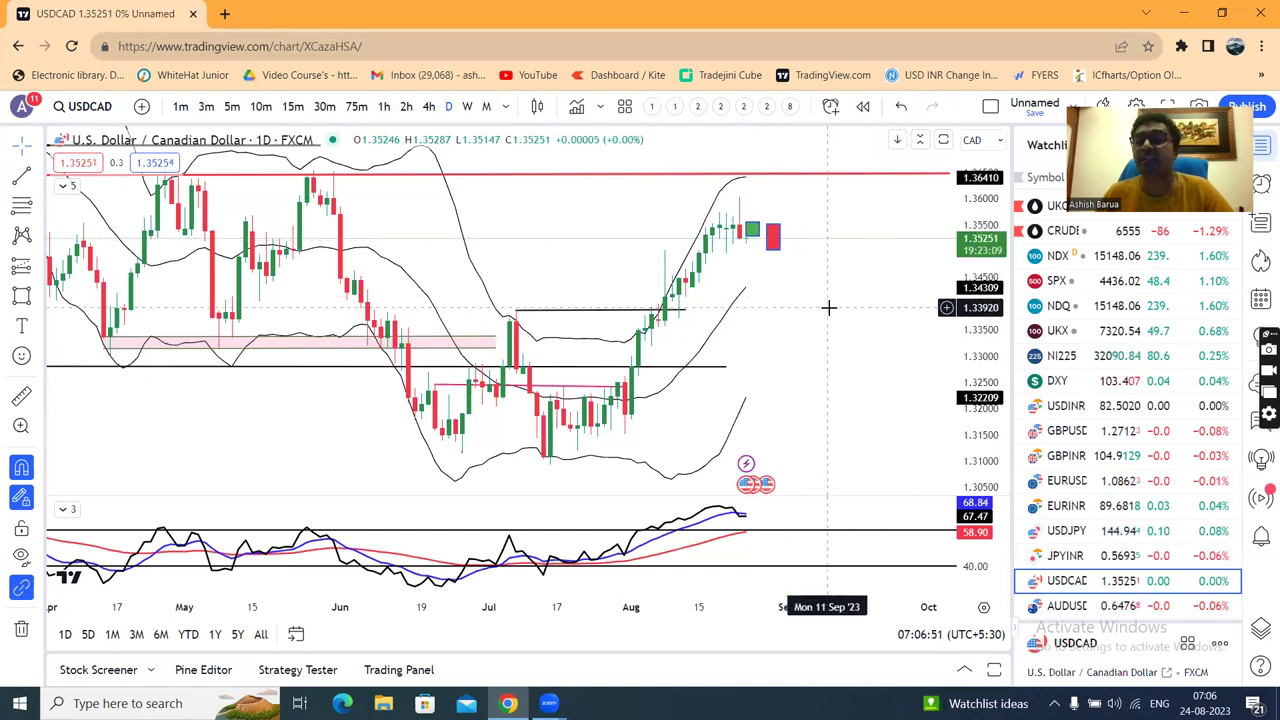
left_click(1068, 606)
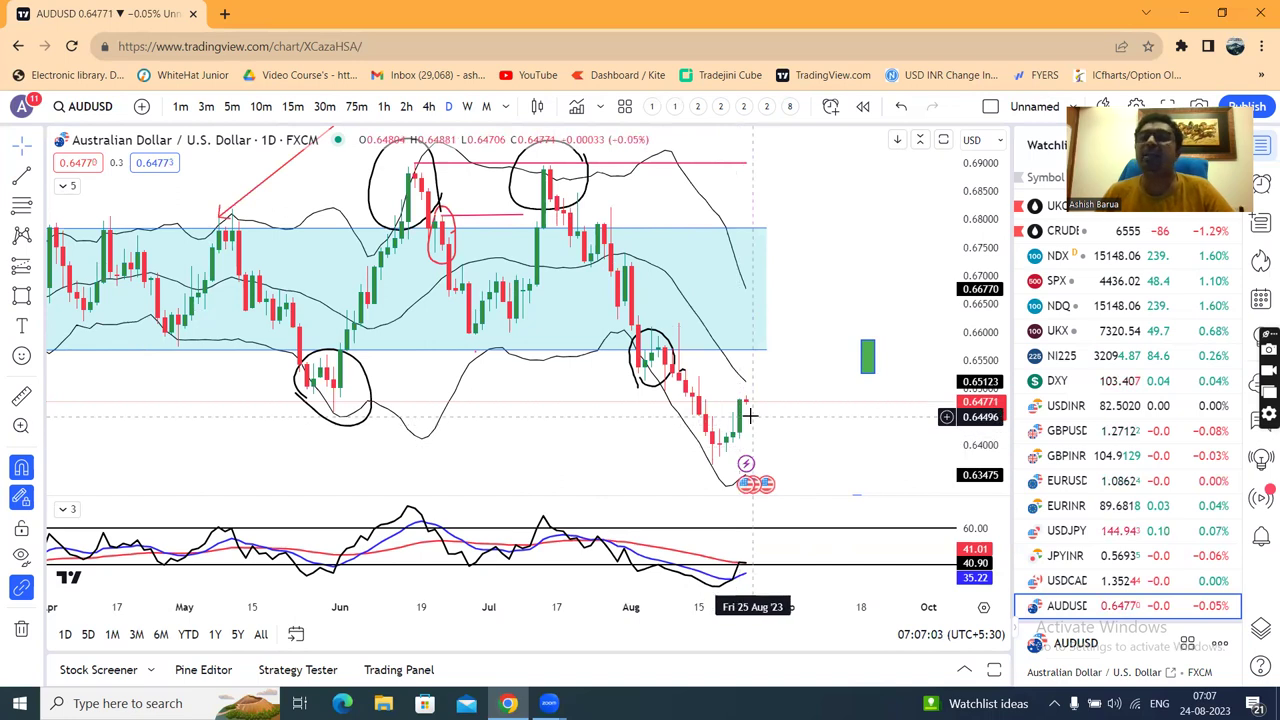
- Draw a small green-filled box up and right of the latest AUDUSD candle
left_click(21, 295)
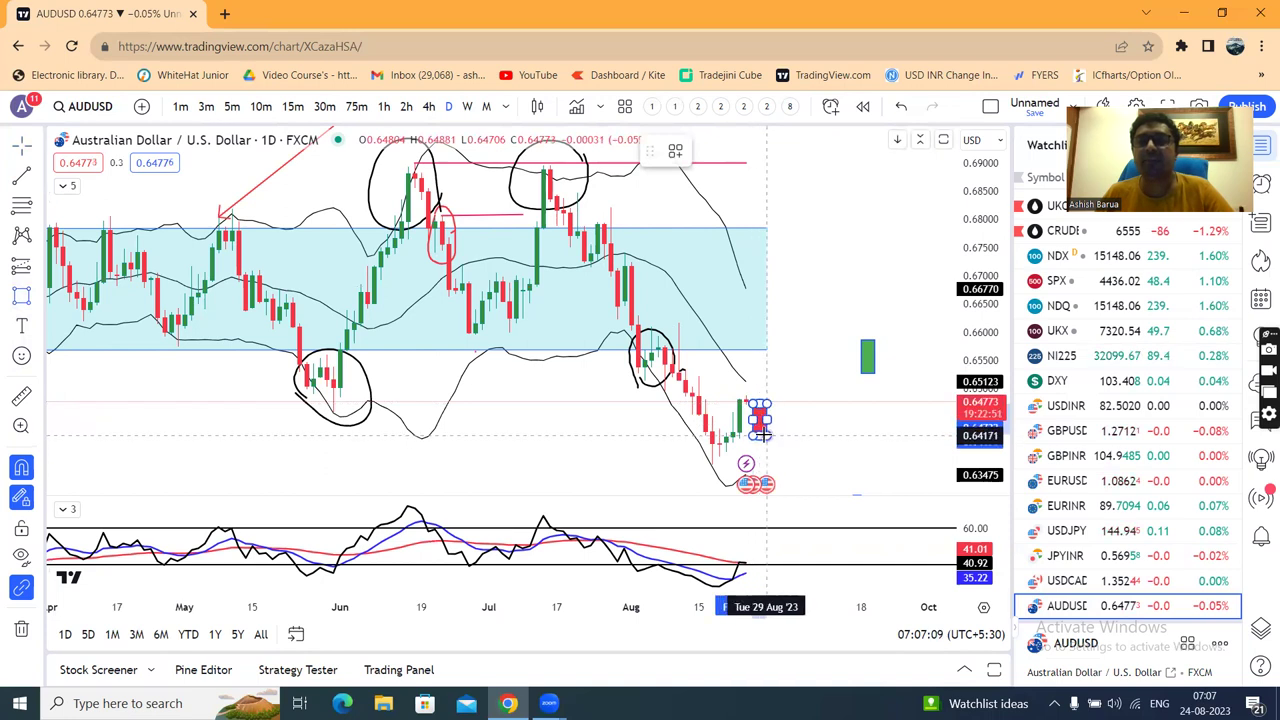
left_click(760, 437)
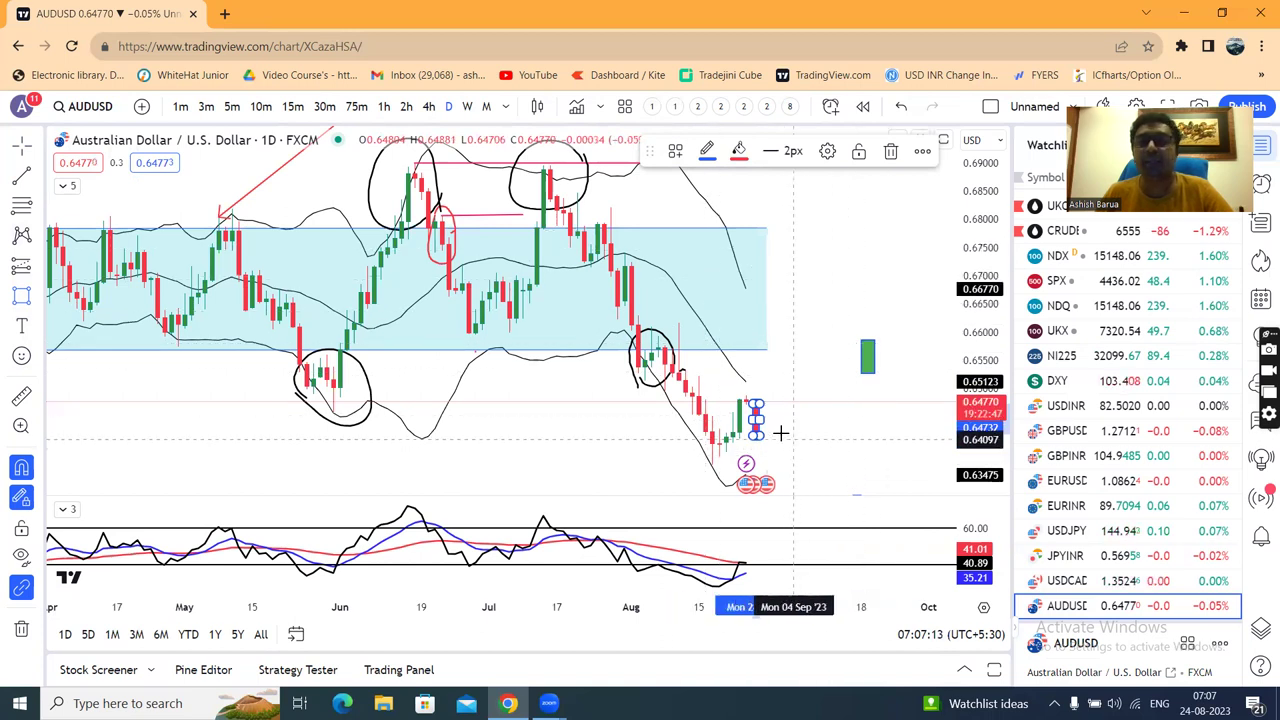
left_click_drag(760, 429, 771, 392)
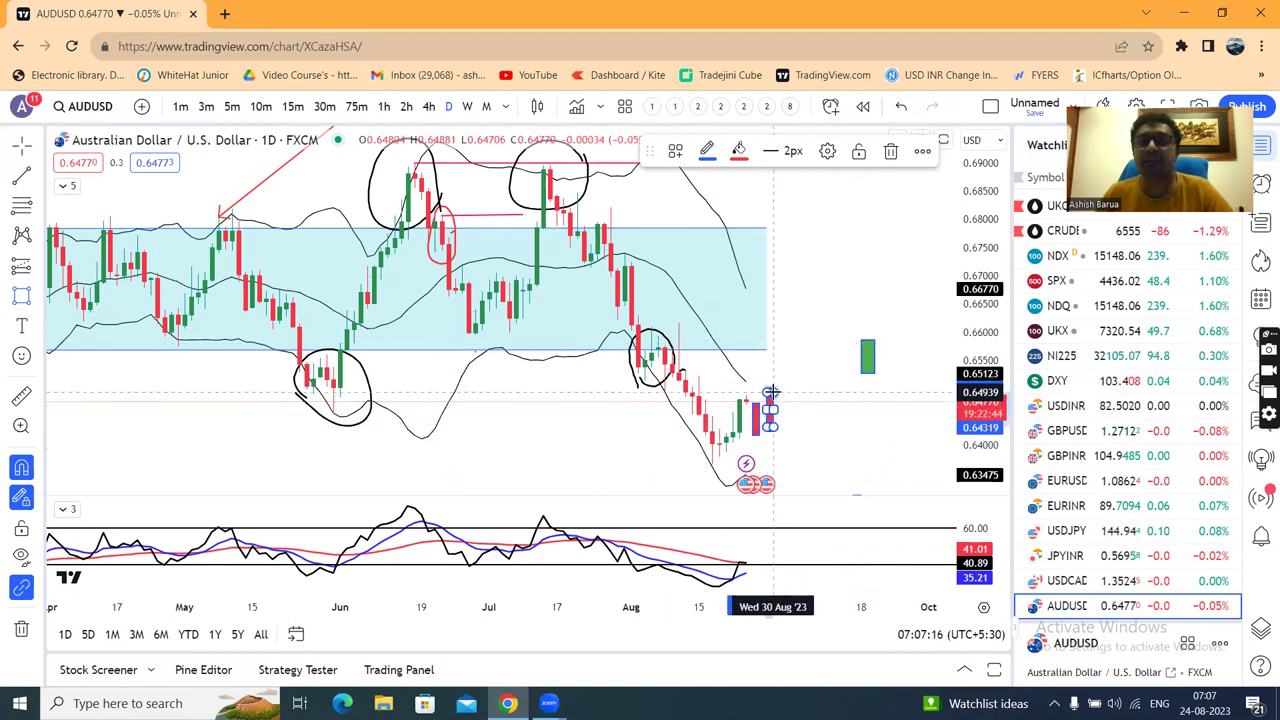
left_click(740, 151)
left_click(795, 205)
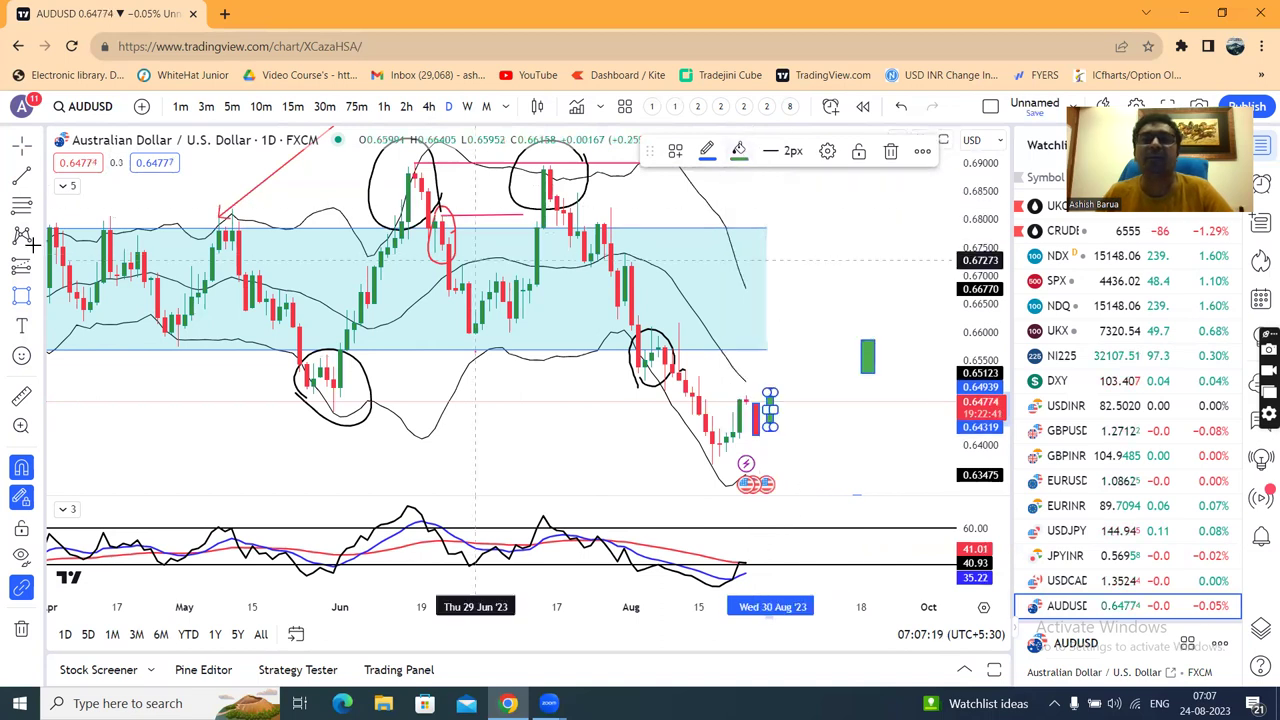
left_click(836, 391)
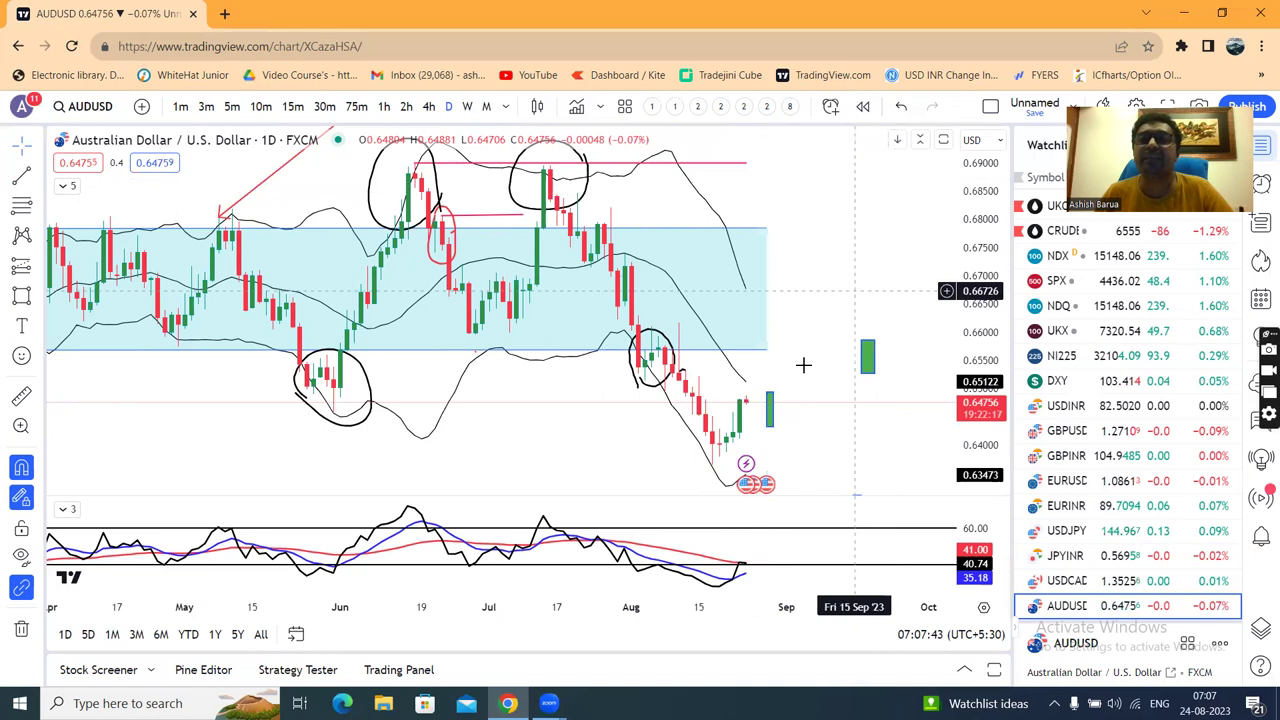
- Delete that box and load the CNH1! chart from the watchlist
left_click(769, 410)
left_click(892, 152)
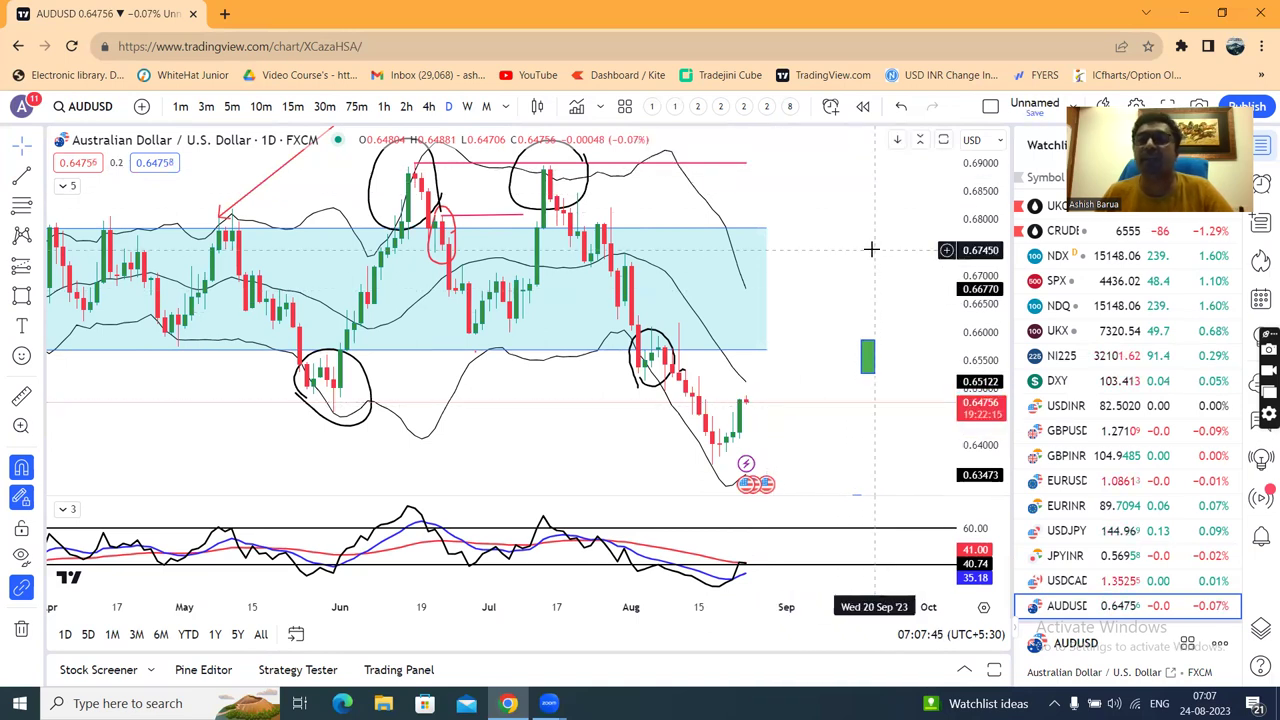
scroll(1085, 545, "down", 1)
left_click(1085, 545)
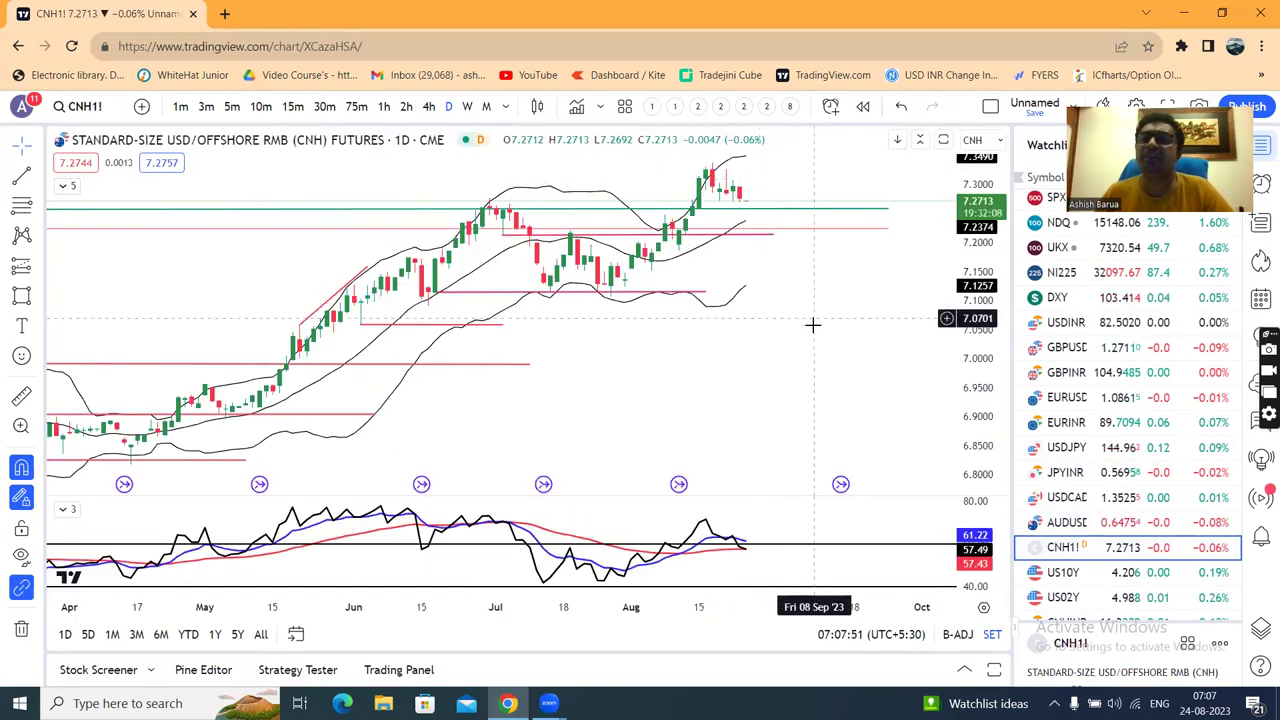
- On CNH1!, raise the short red level line to about 7.265, just beneath the latest candles
left_click_drag(811, 323, 734, 330)
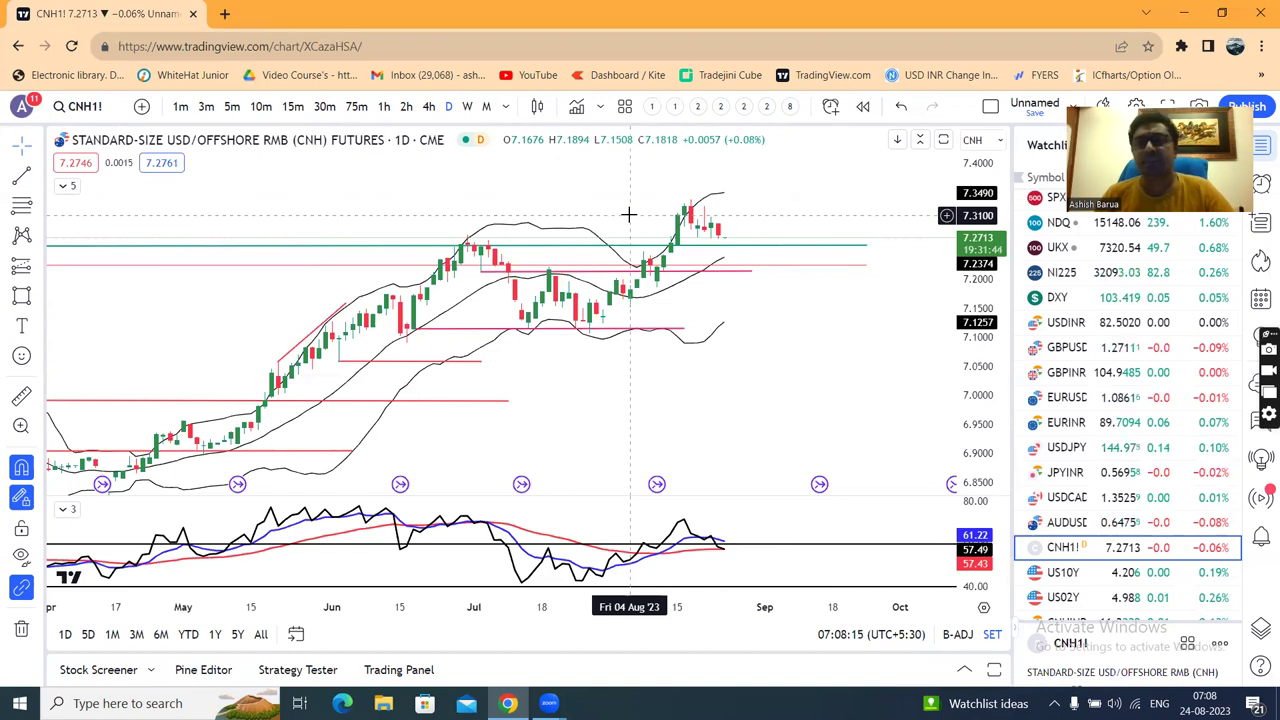
left_click(798, 246)
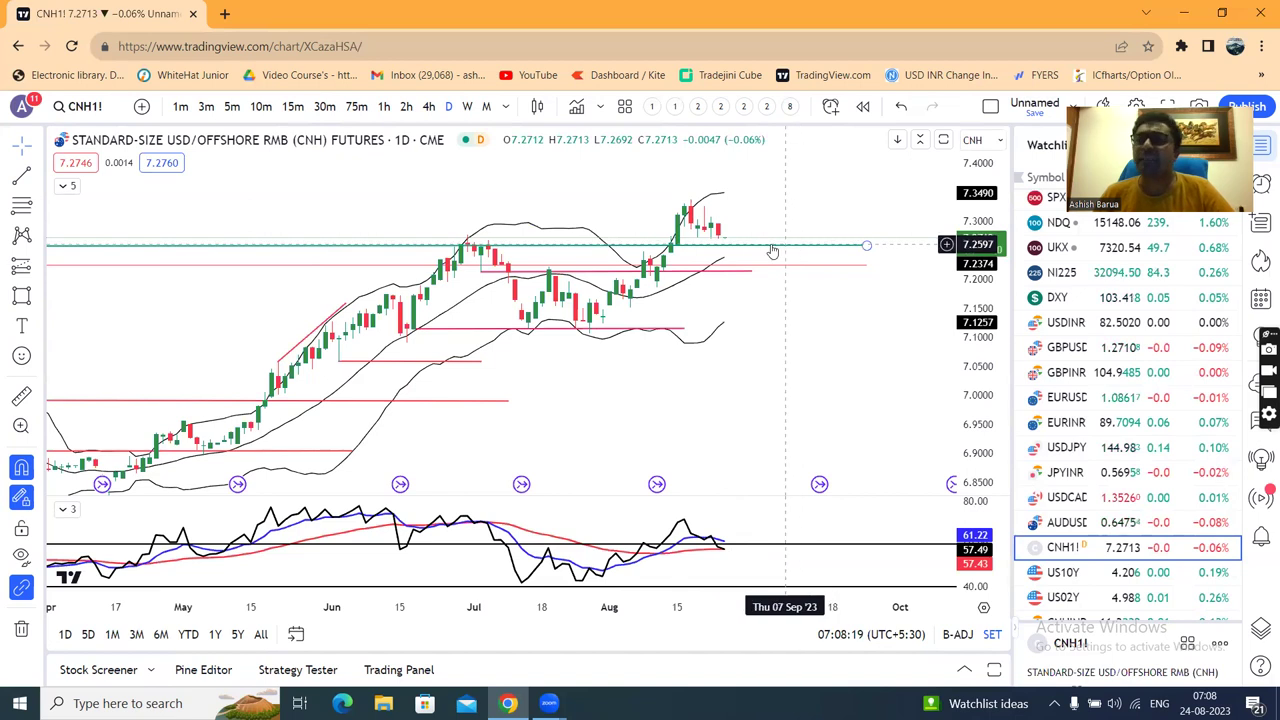
left_click(757, 192)
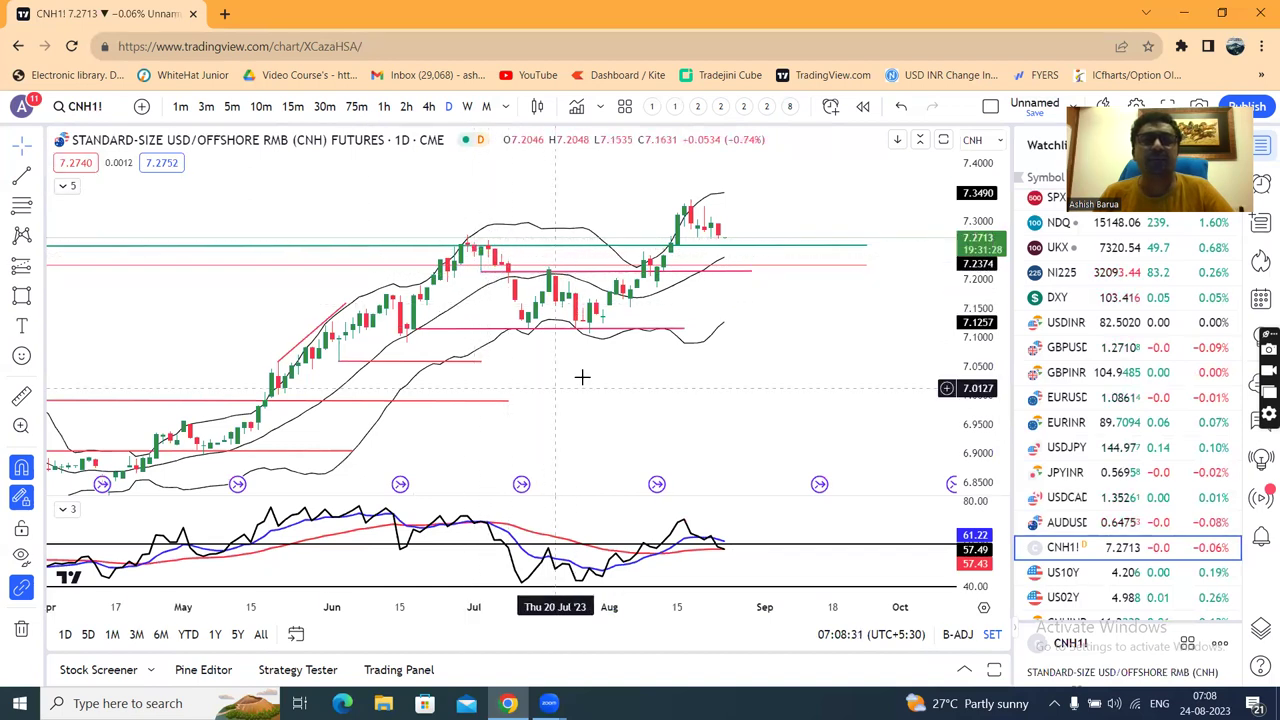
left_click_drag(410, 360, 884, 244)
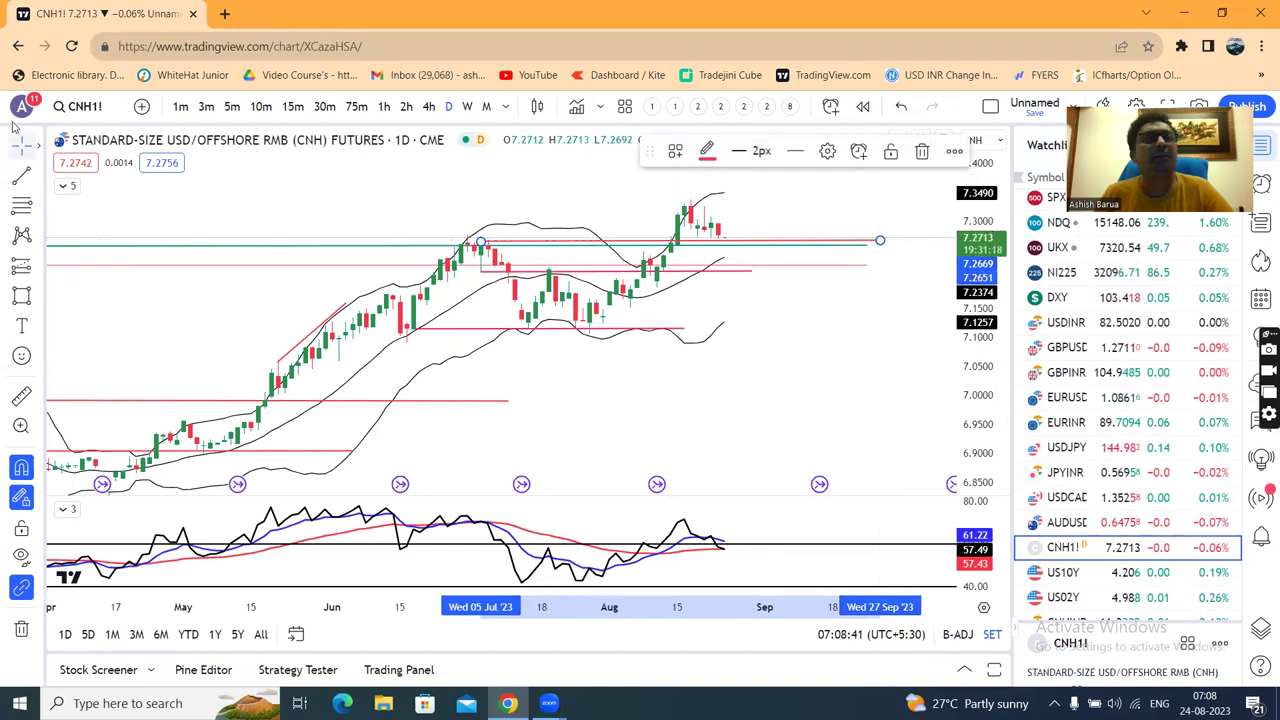
left_click(86, 208)
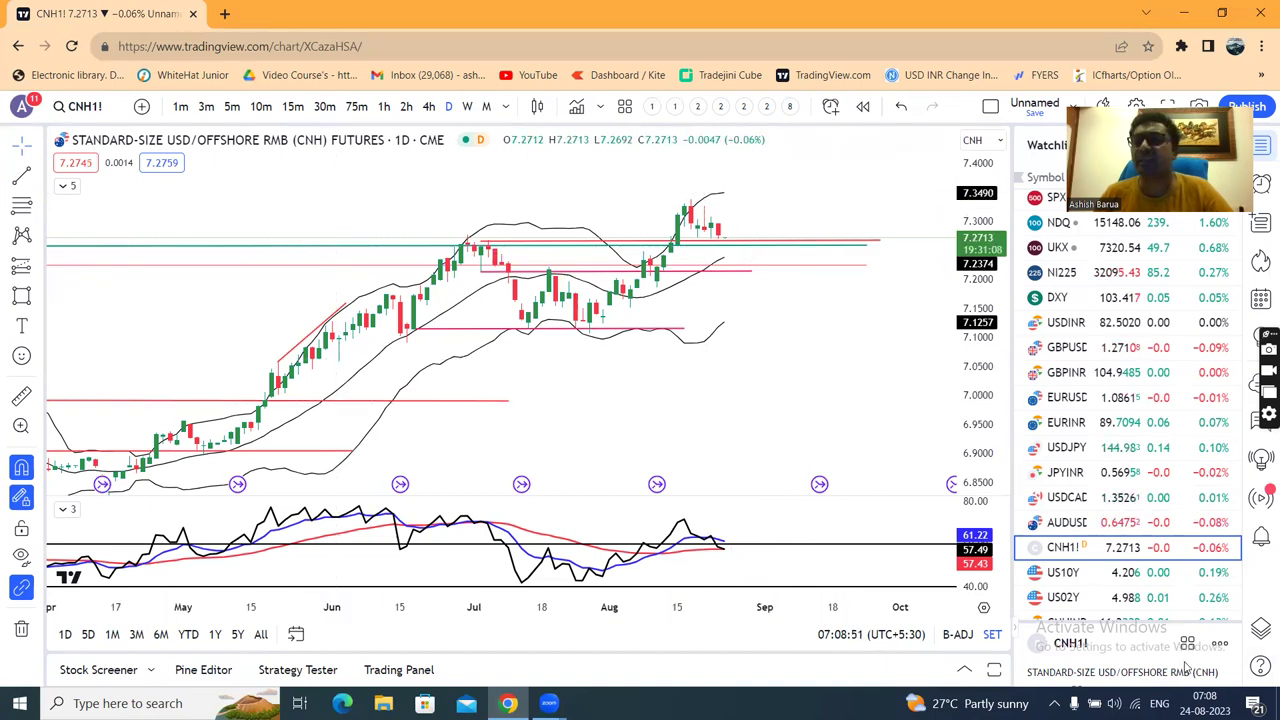
scroll(1178, 484, "up", 2)
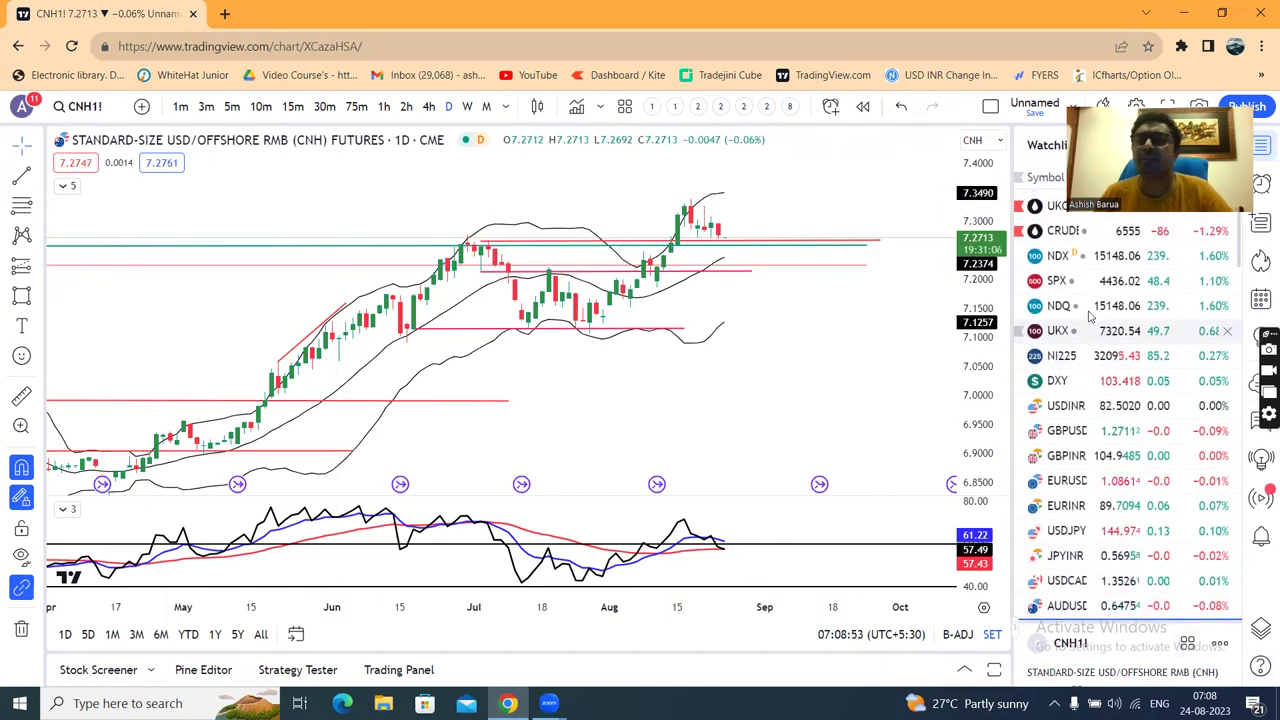
- Switch to the UKOIL chart, draw a trial arrow from about 83 down to 79.5, then delete it
left_click(1055, 207)
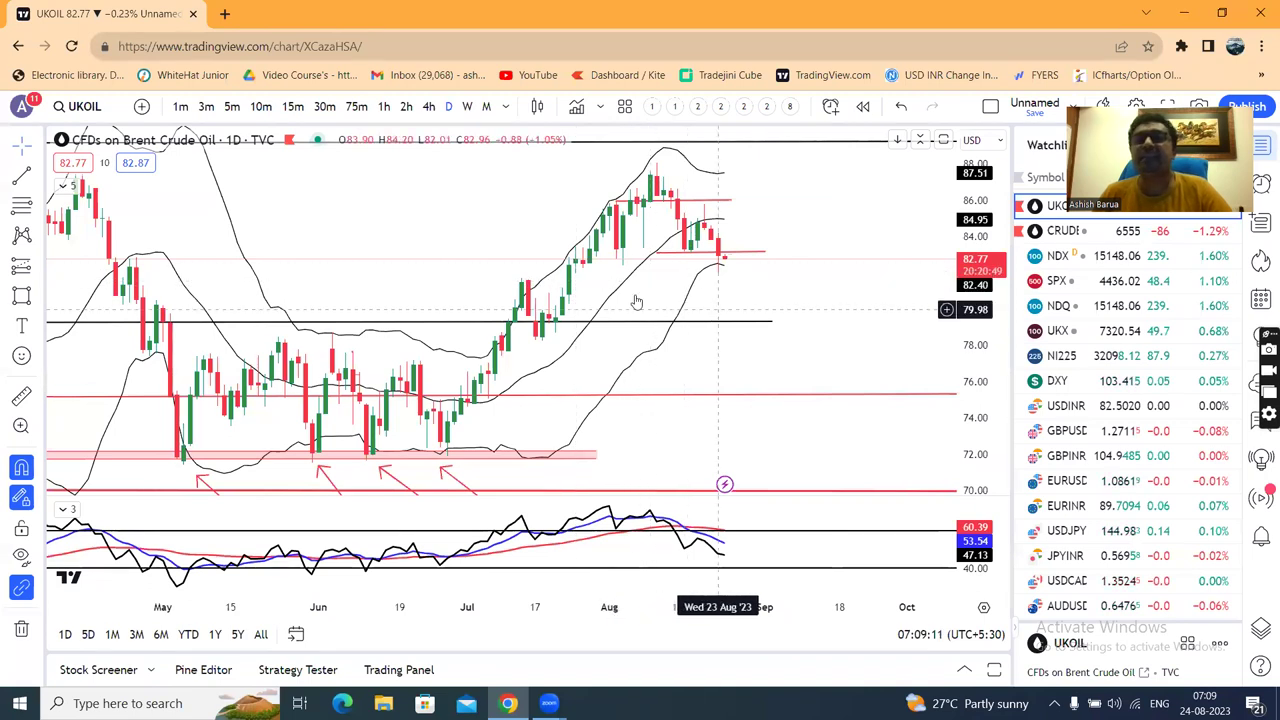
left_click(35, 300)
left_click(86, 261)
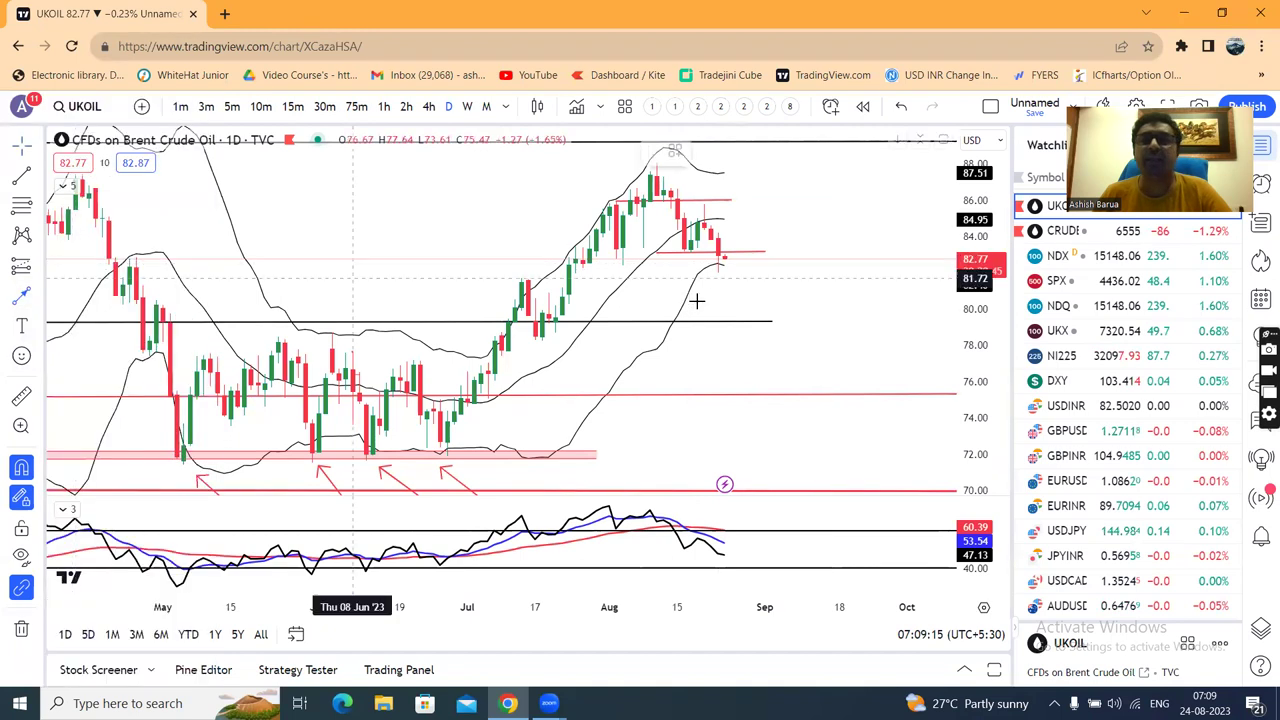
left_click(731, 255)
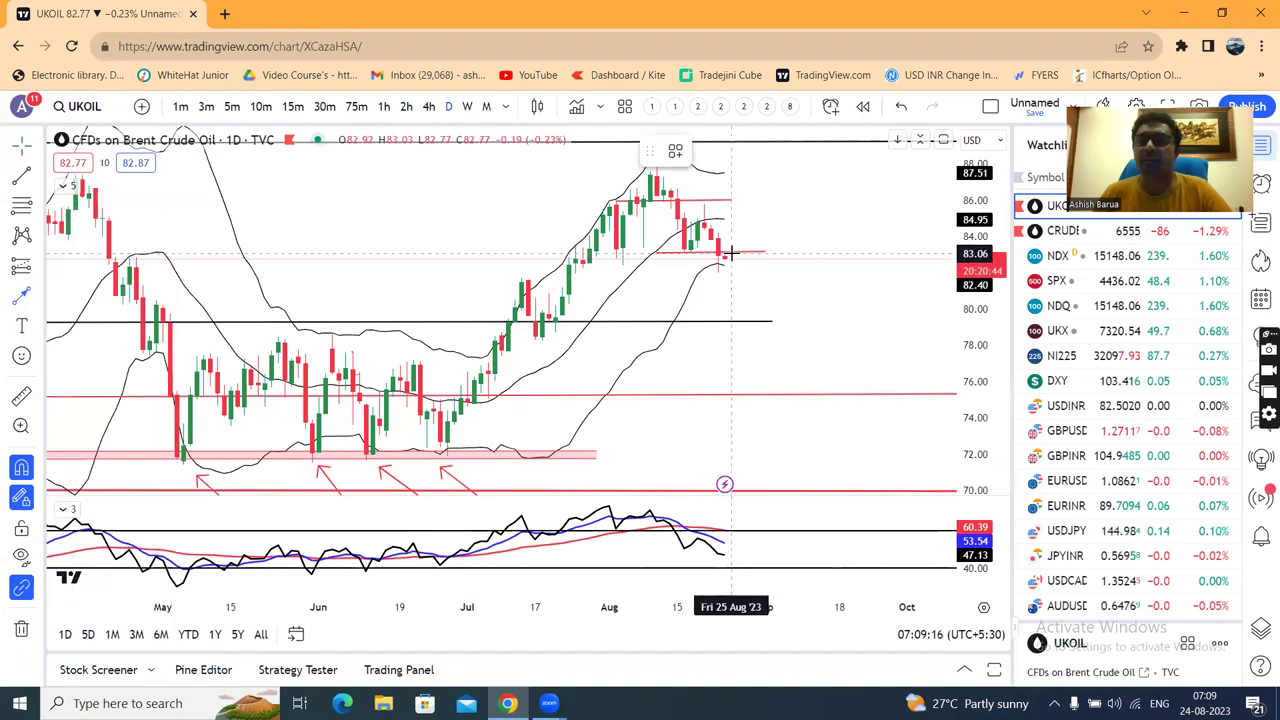
left_click(771, 318)
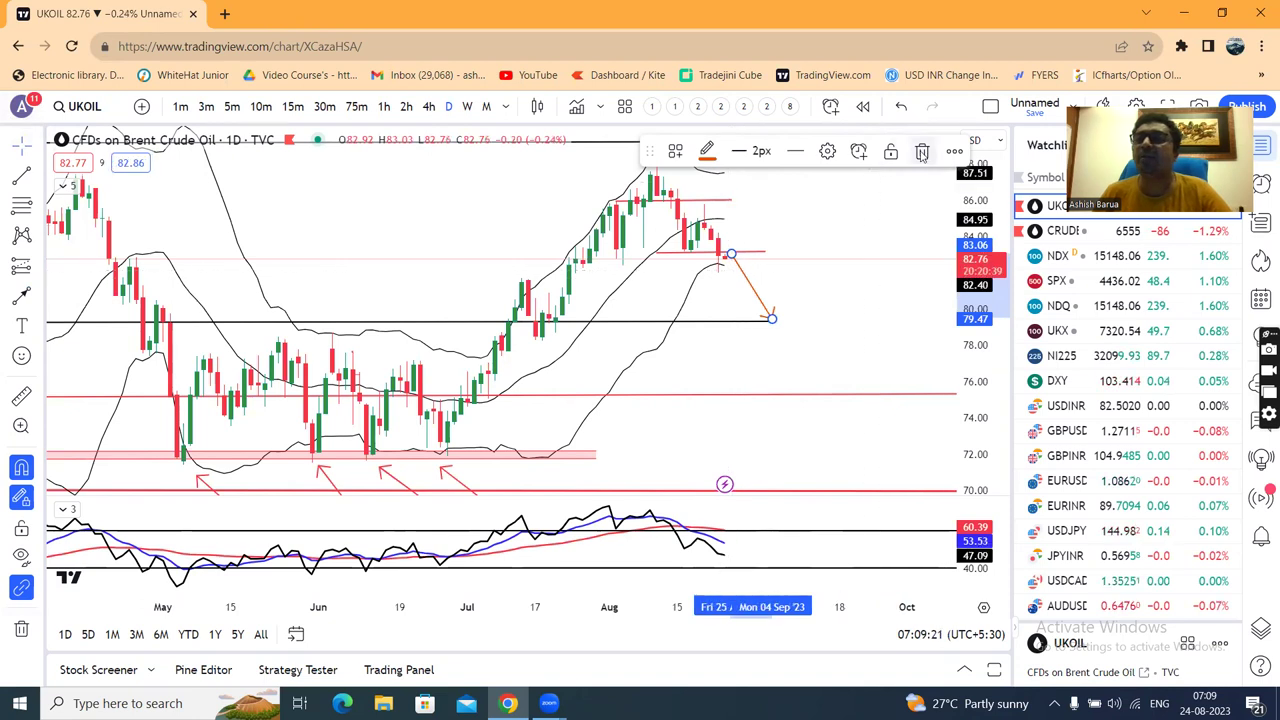
key("Delete")
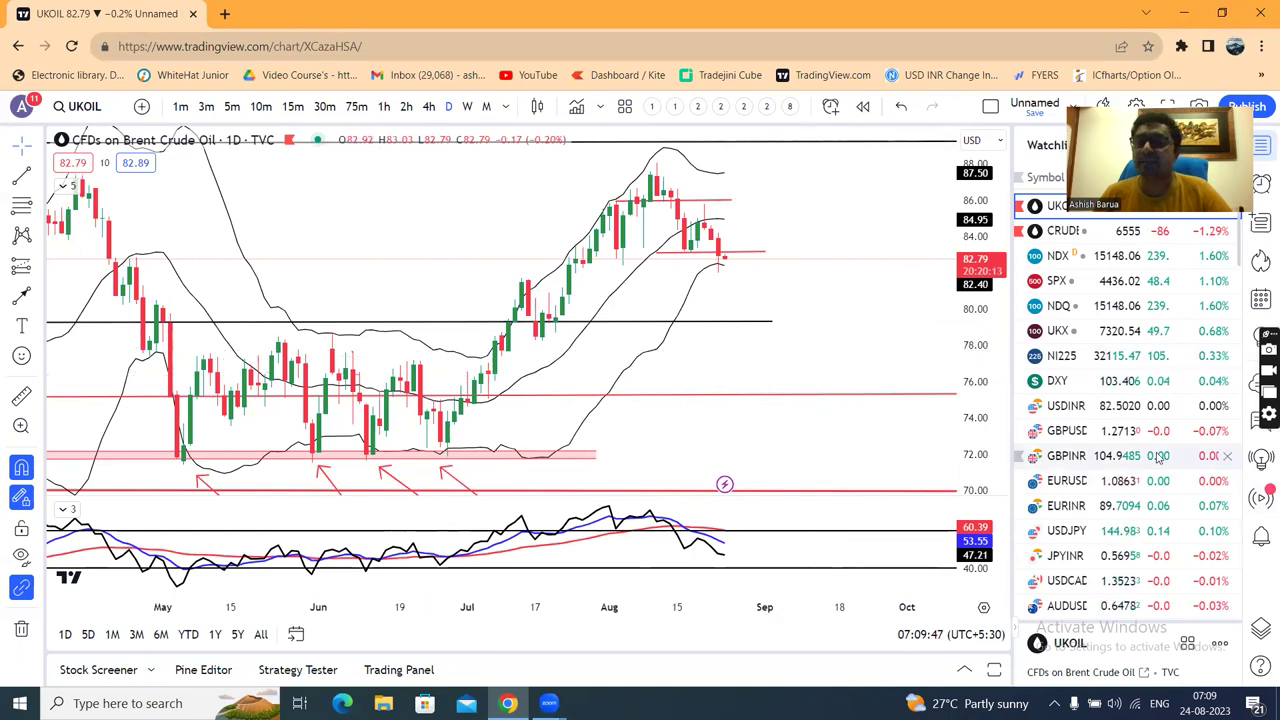
- Switch the chart to US10Y and zoom out
scroll(1090, 470, "down", 3)
left_click(1086, 490)
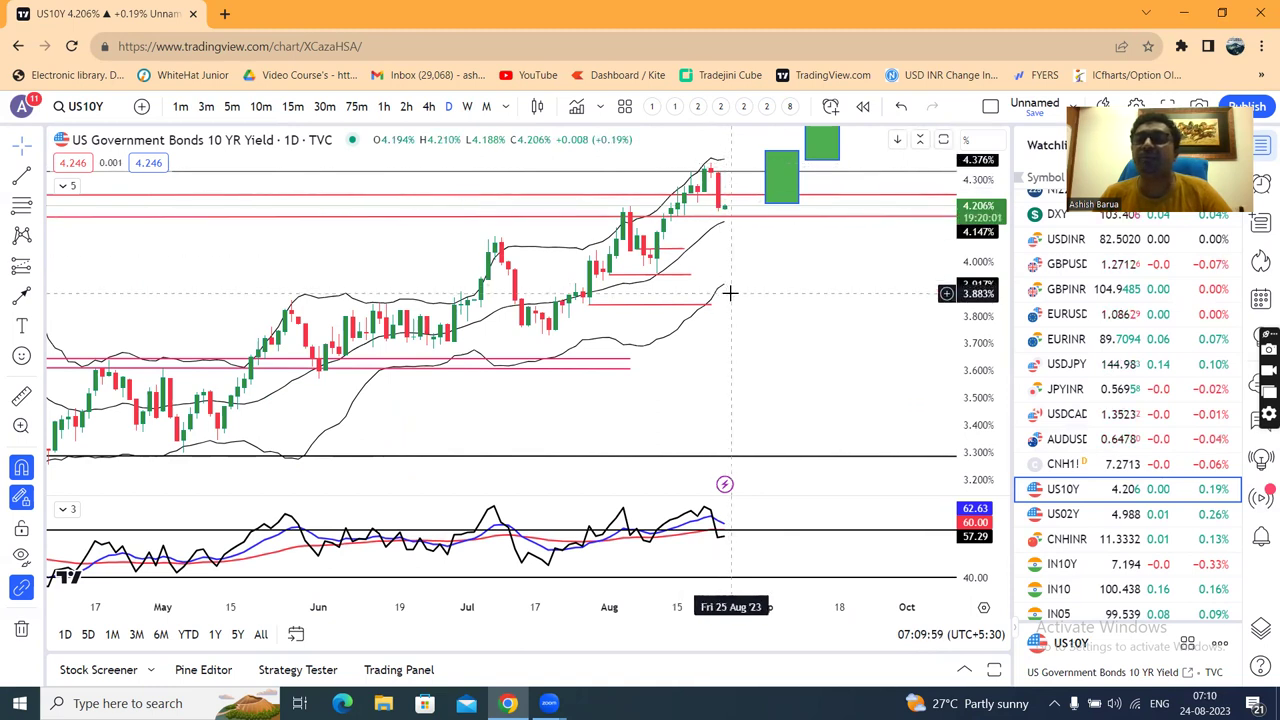
scroll(891, 303, "down", 2)
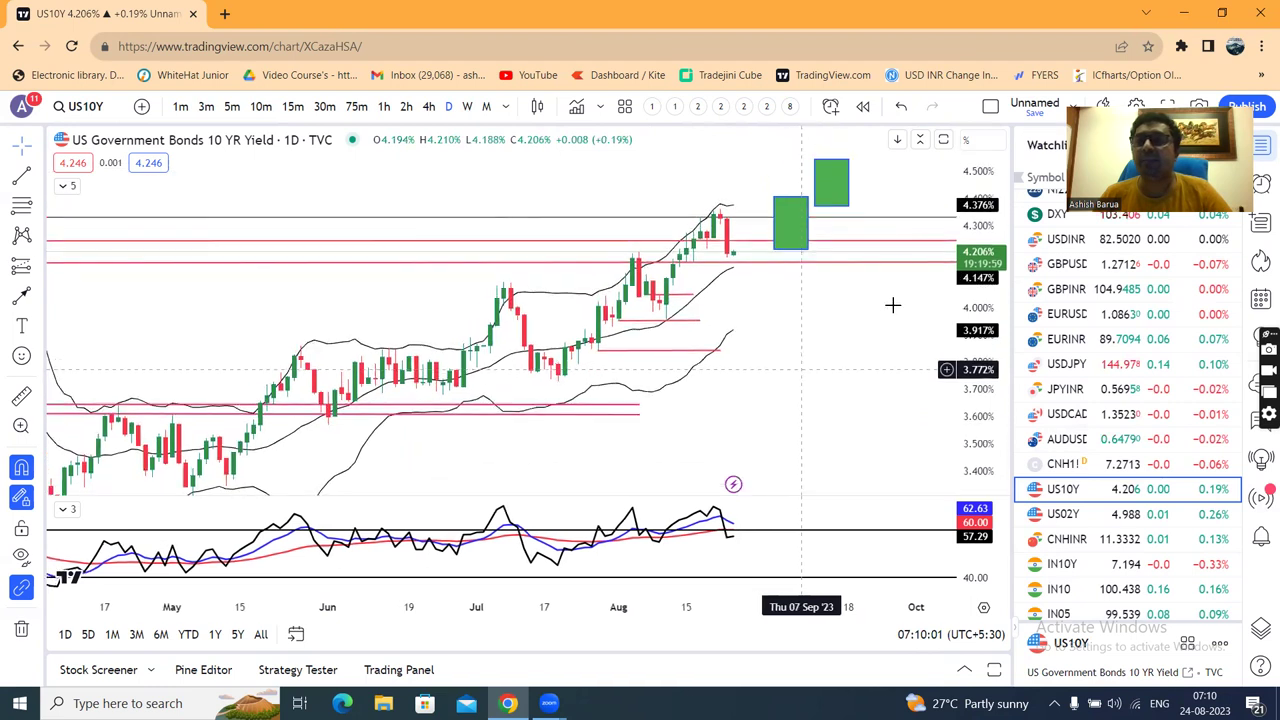
scroll(879, 320, "down", 1)
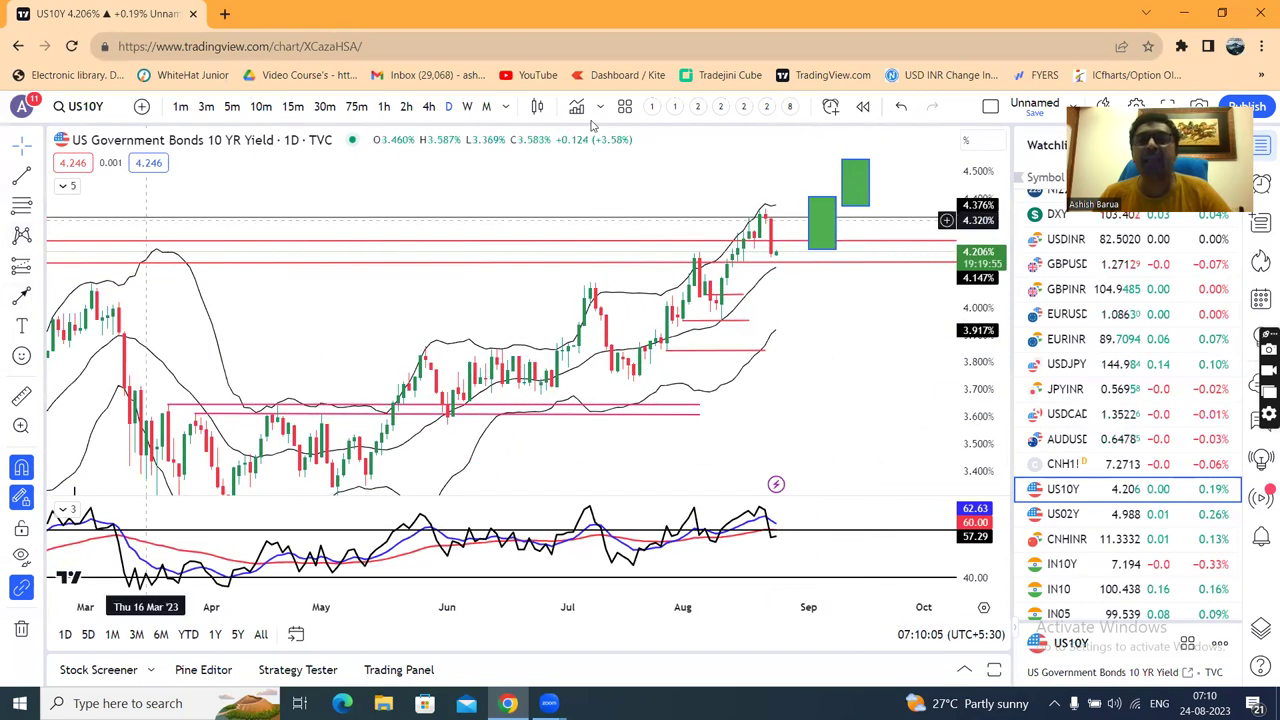
- Draw an orange arrow pointing down at the latest peak near 4.37%, nudged slightly up-left
left_click(628, 174)
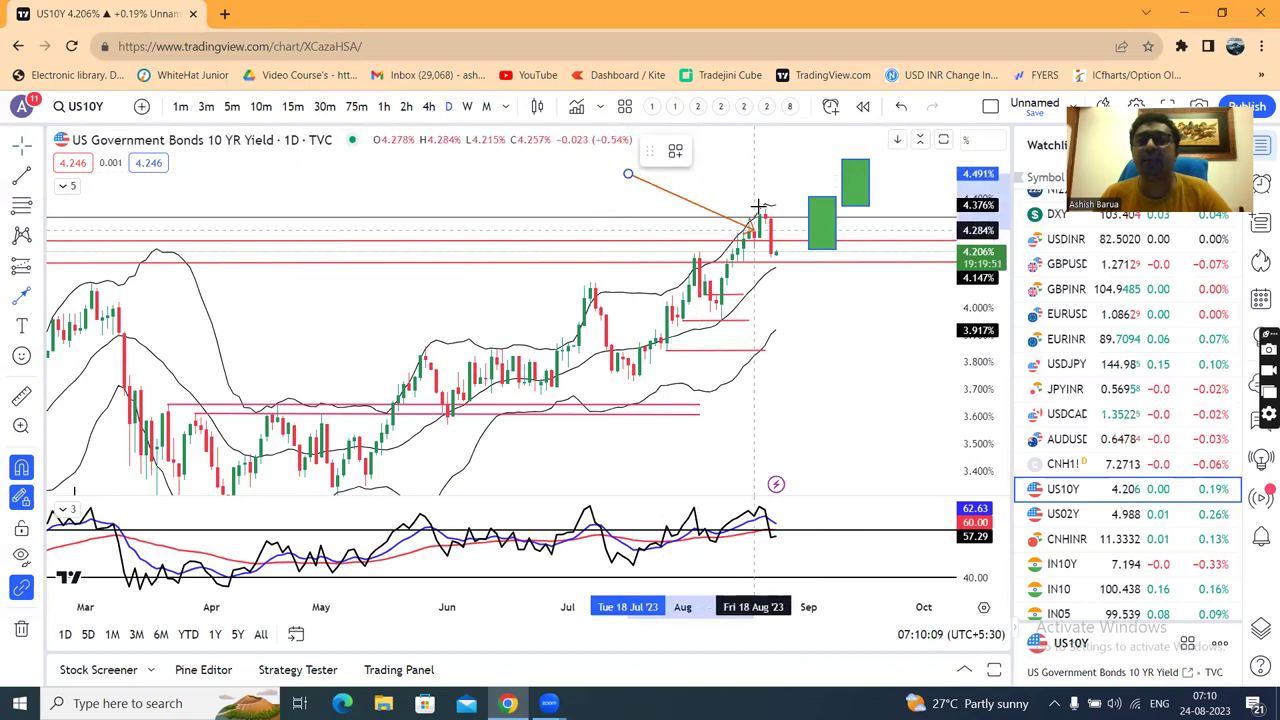
left_click(760, 208)
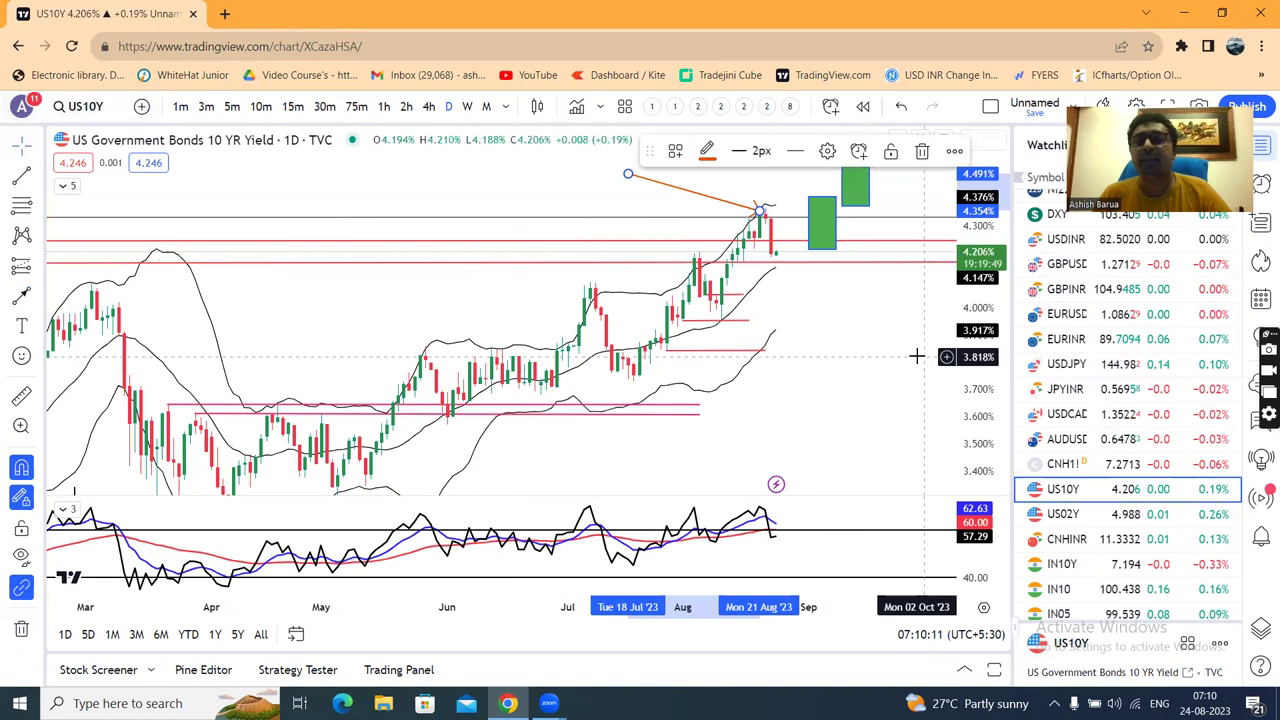
left_click_drag(700, 203, 695, 199)
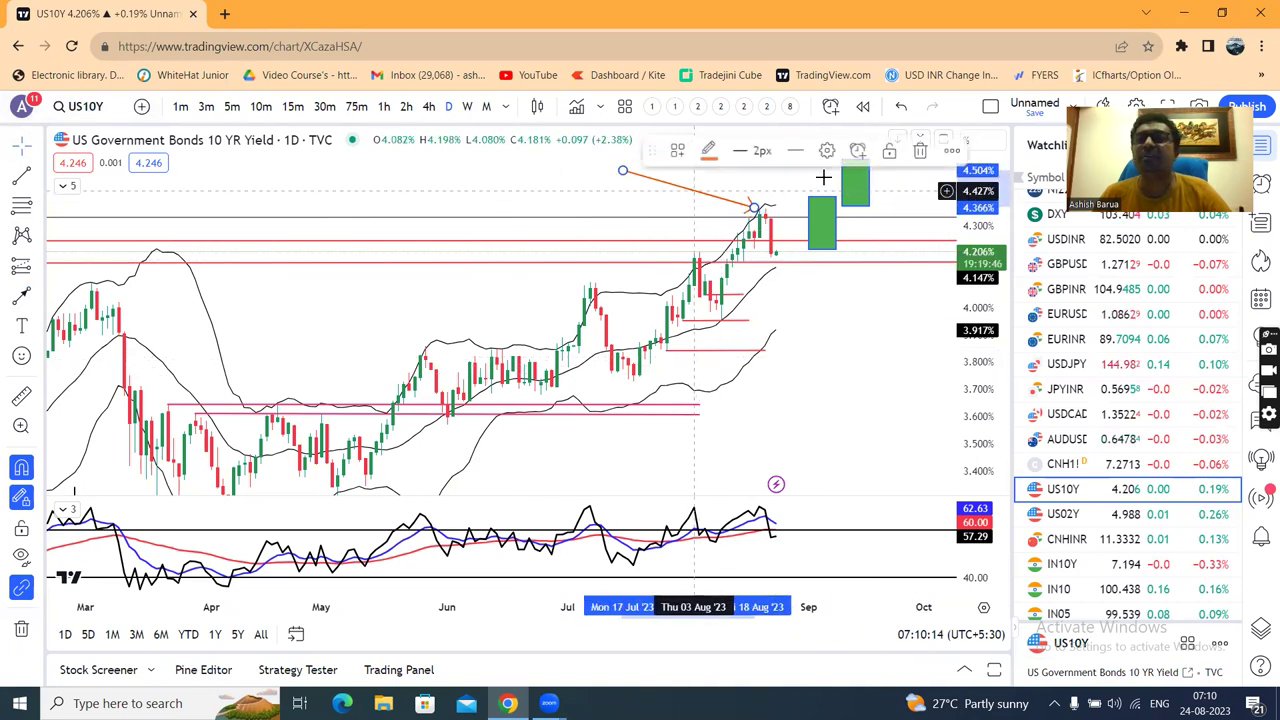
left_click(912, 379)
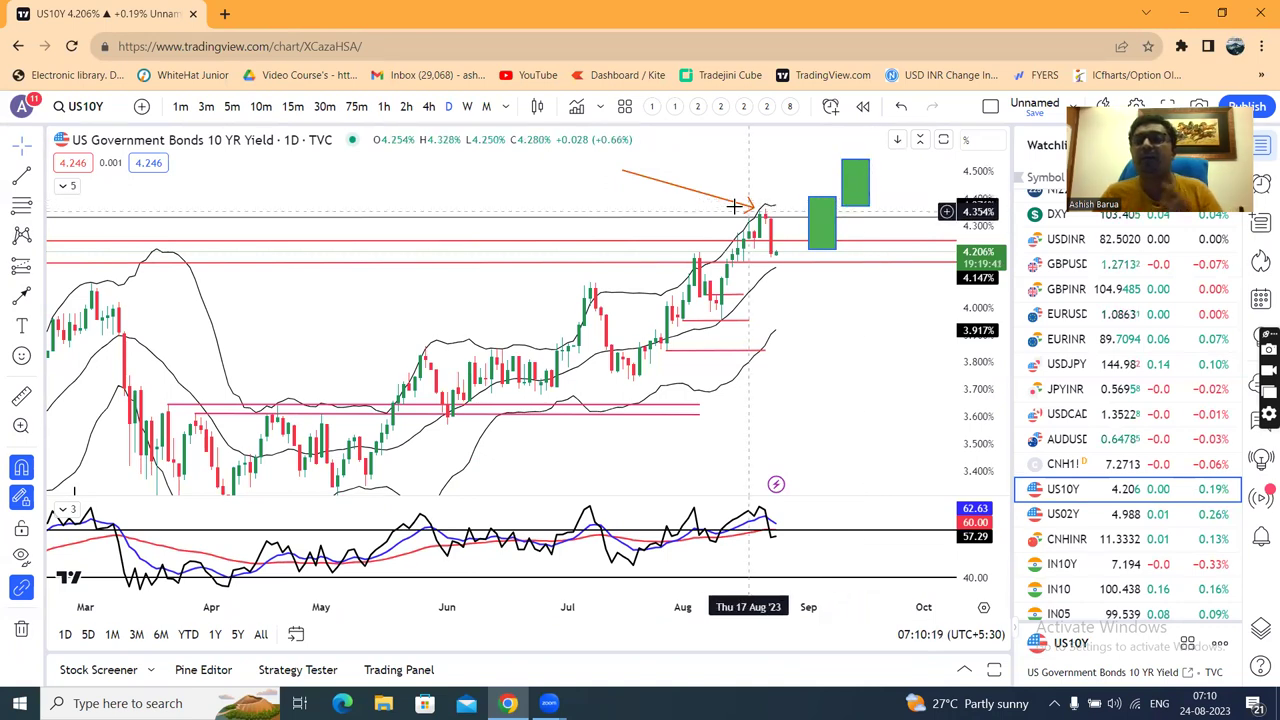
scroll(847, 354, "down", 1)
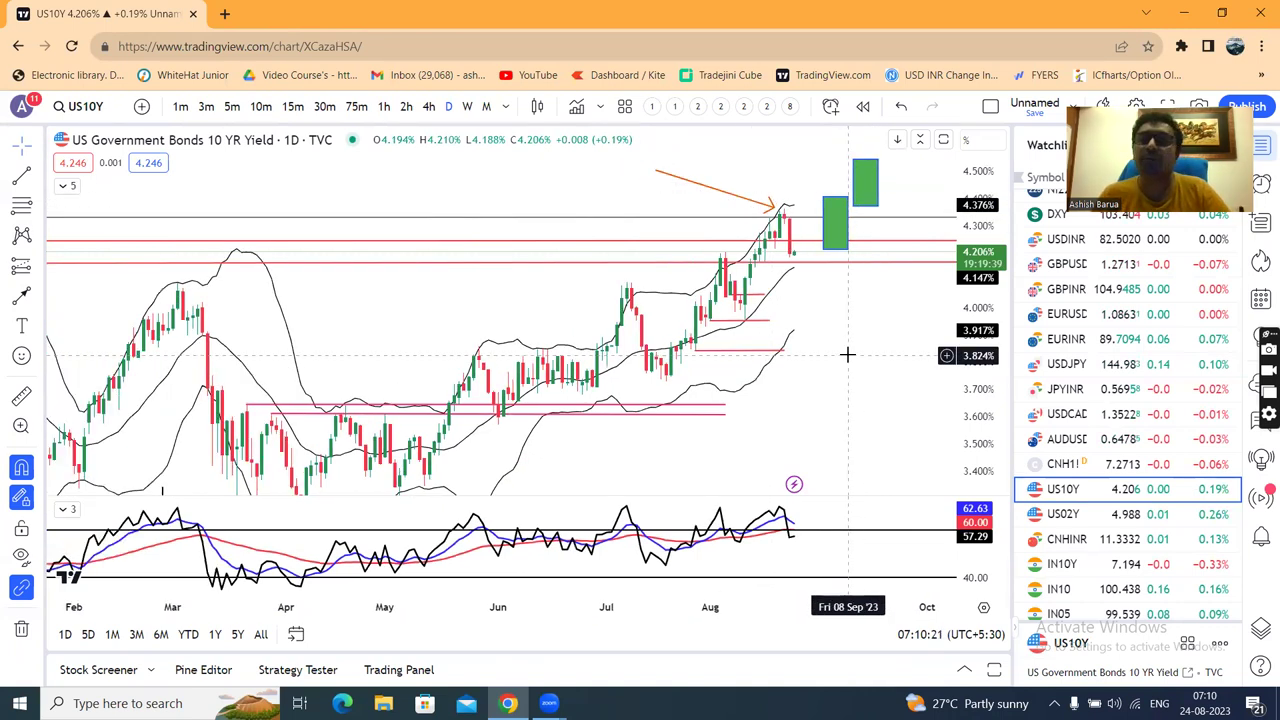
scroll(847, 354, "down", 1)
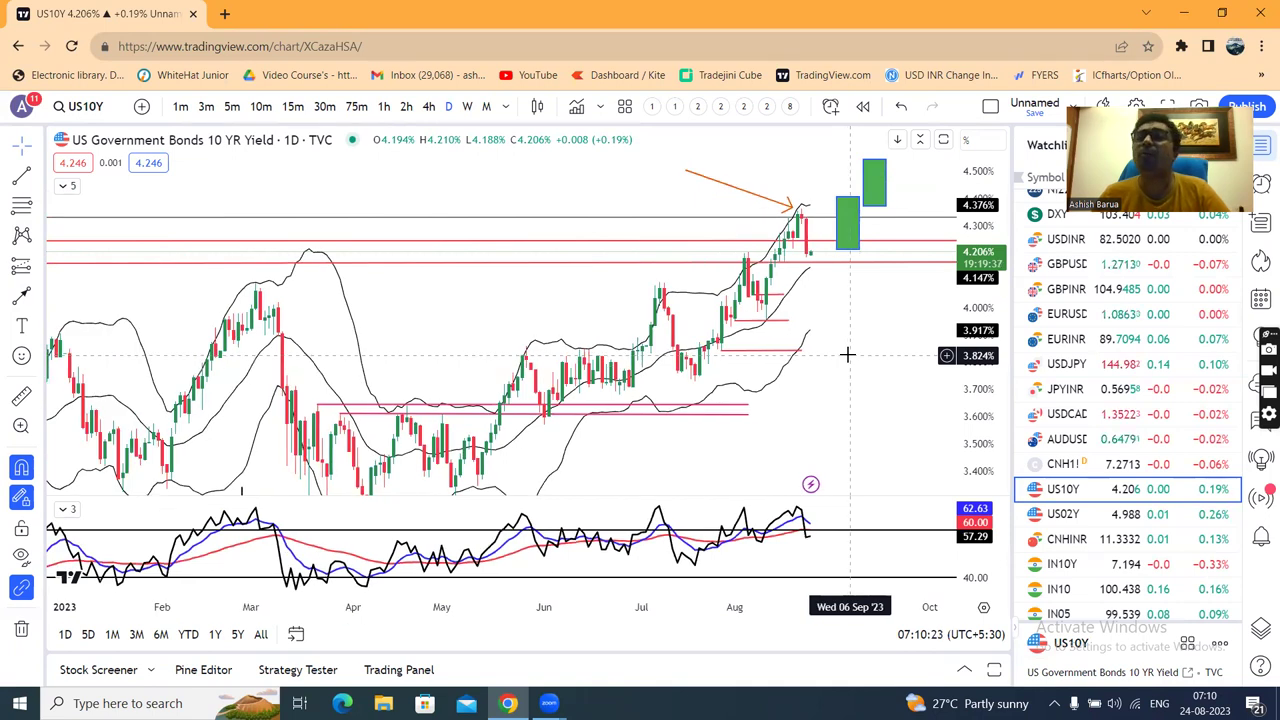